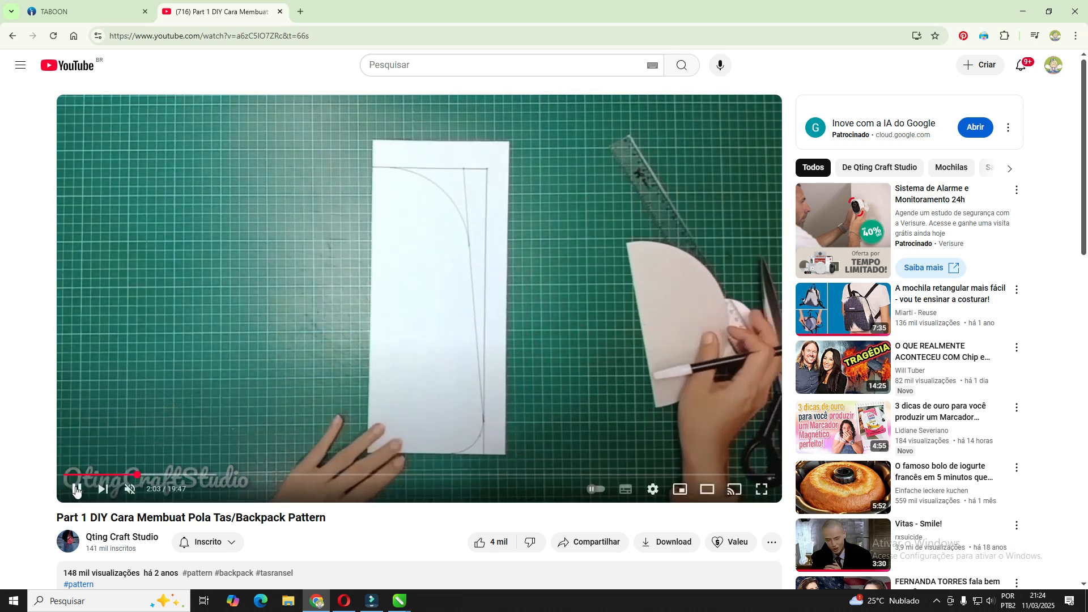
Pause the YouTube backpack pattern video, switch to CorelDRAW and view the finished patterns in the mochilaqting document
left_click(77, 491)
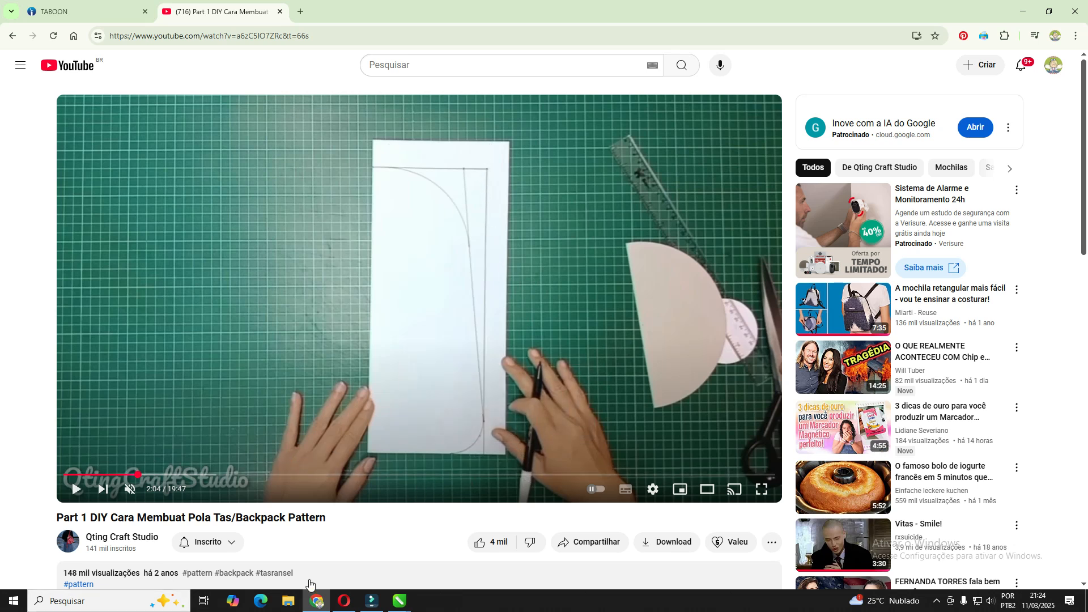
mouse_move(398, 606)
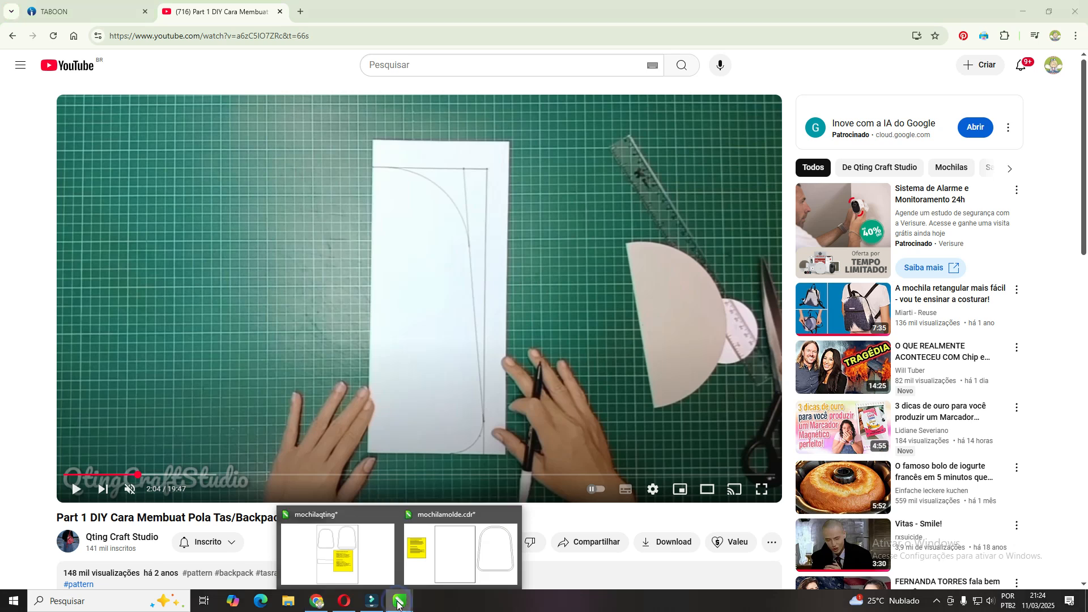
left_click(367, 563)
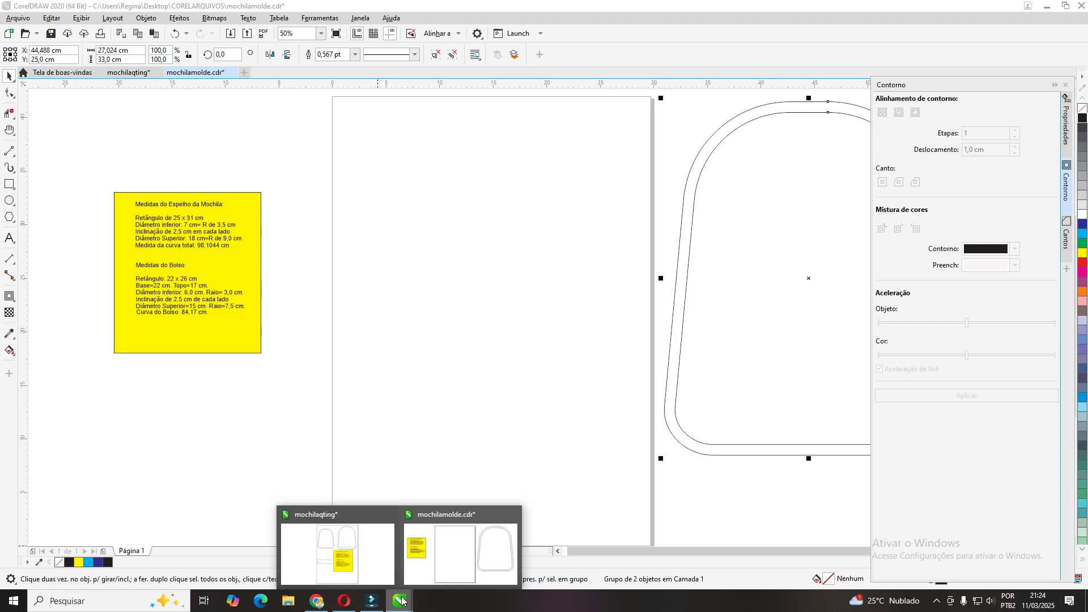
left_click(293, 562)
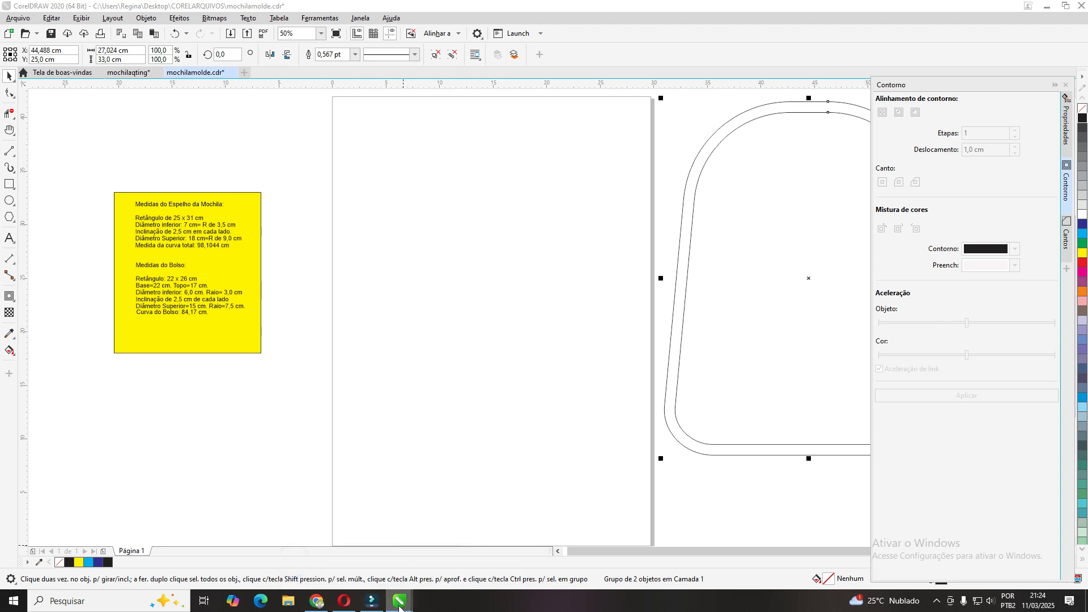
left_click(129, 73)
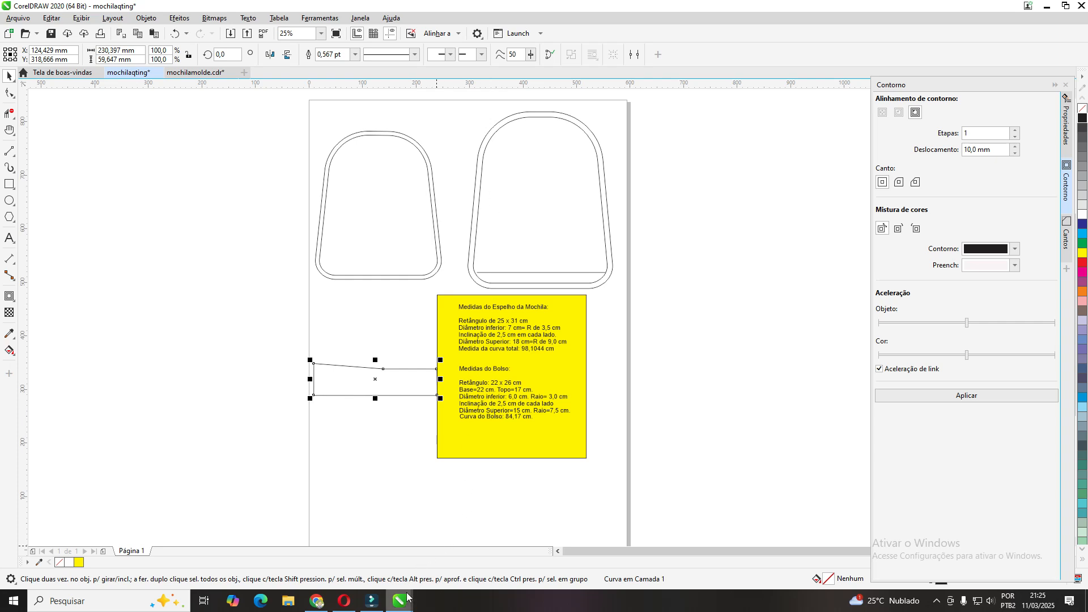
Return to the mochilamolde.cdr document and set its page size to A3 and its units to centimetres
mouse_move(413, 601)
left_click(454, 559)
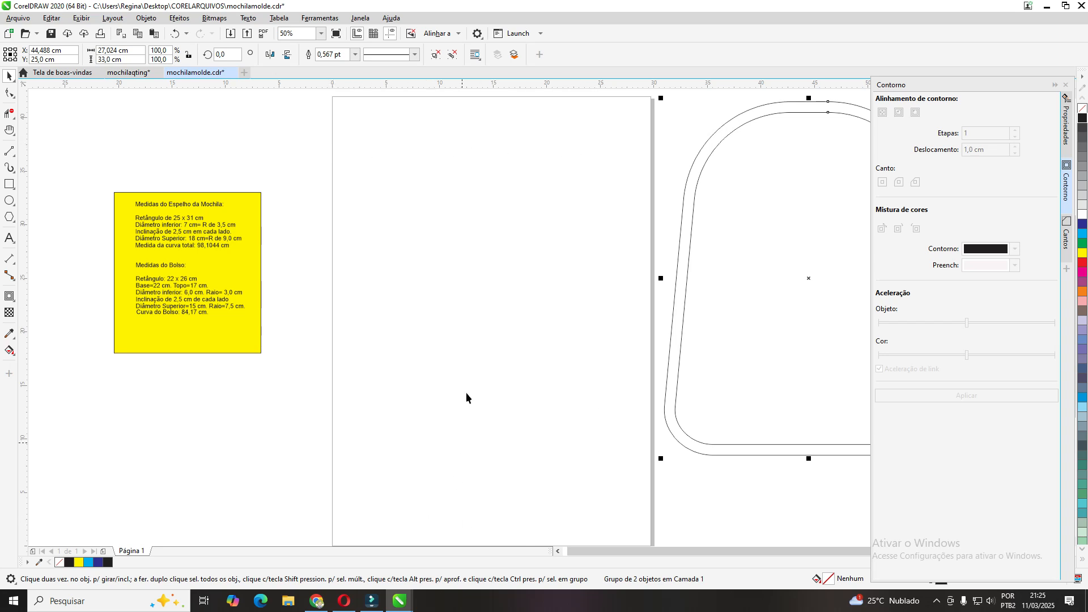
left_click(474, 115)
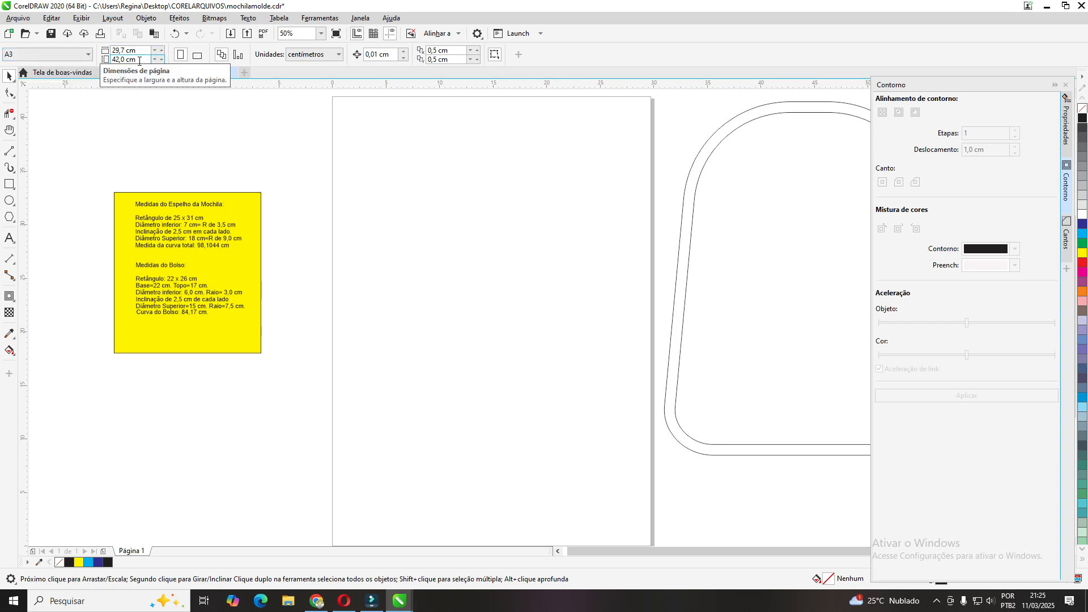
left_click(90, 57)
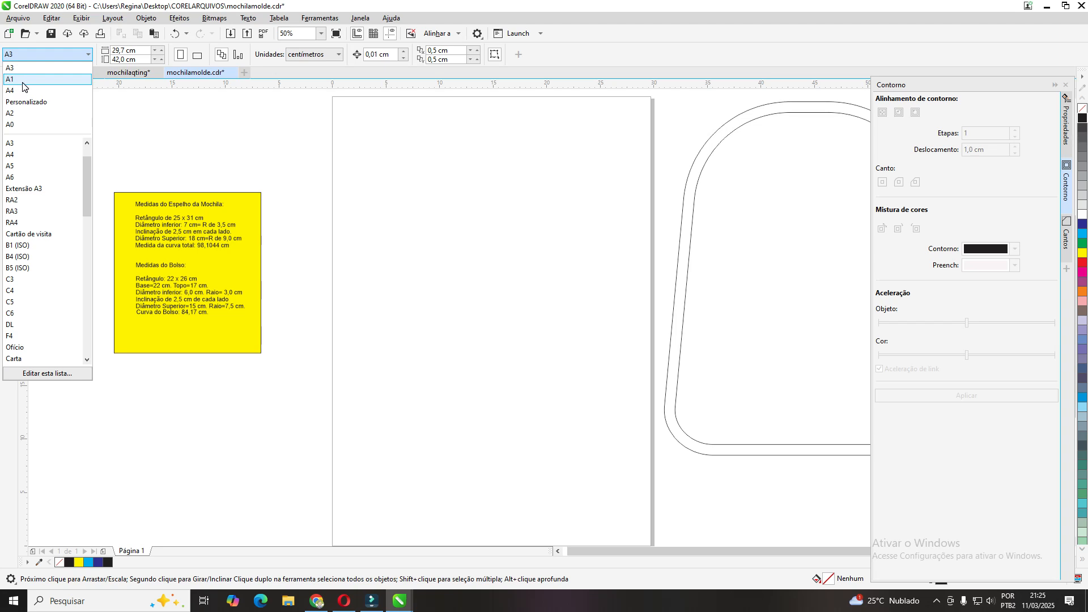
left_click(23, 68)
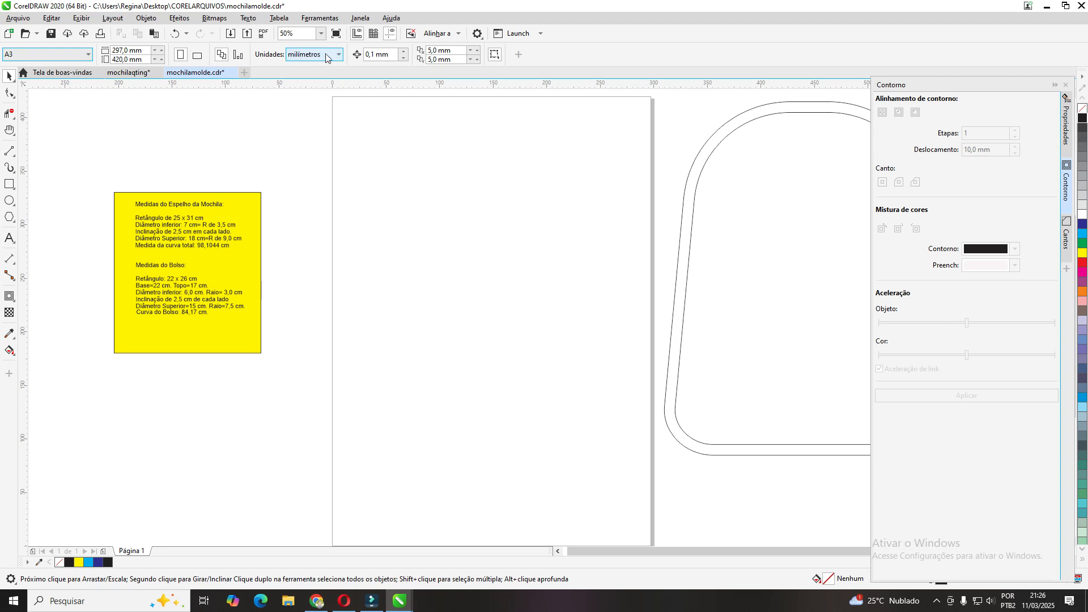
left_click(340, 55)
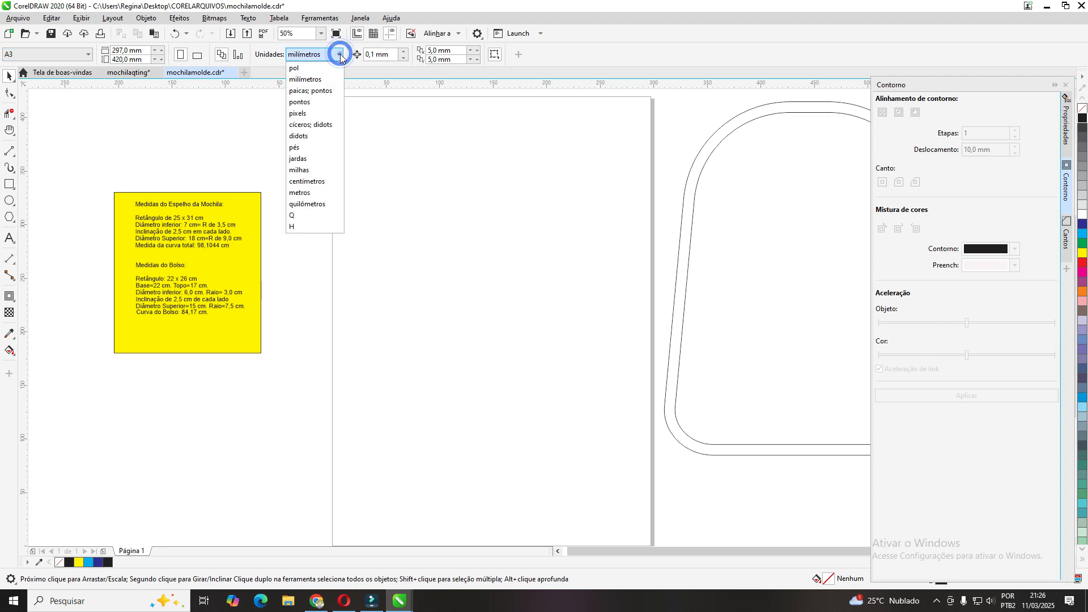
left_click(329, 182)
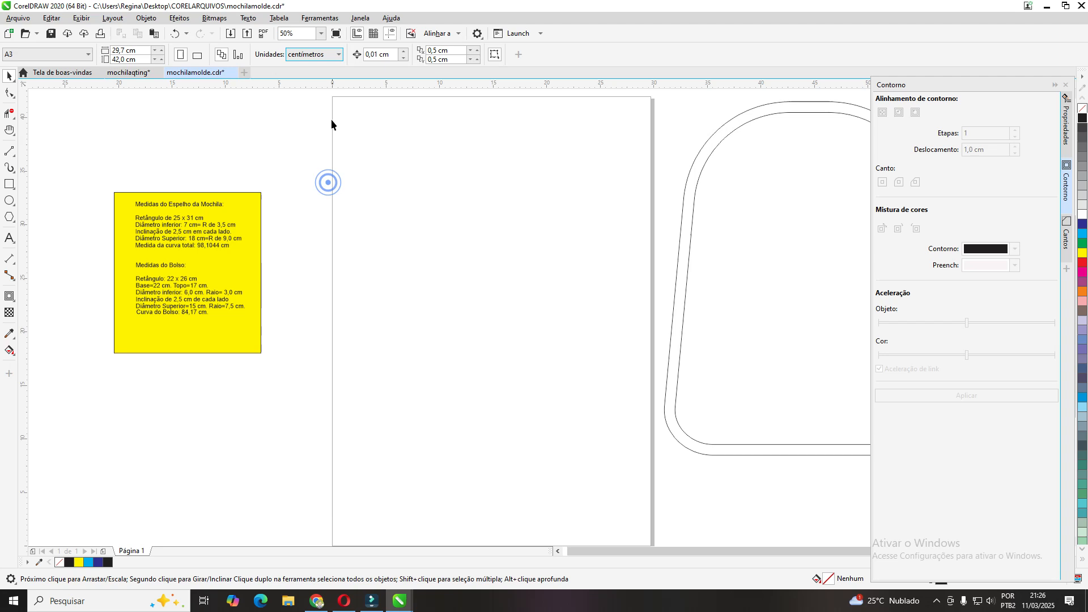
left_click(120, 60)
Draw a rectangle about 25 cm wide and 30.5 cm high on the page
left_click(14, 191)
left_click(7, 186)
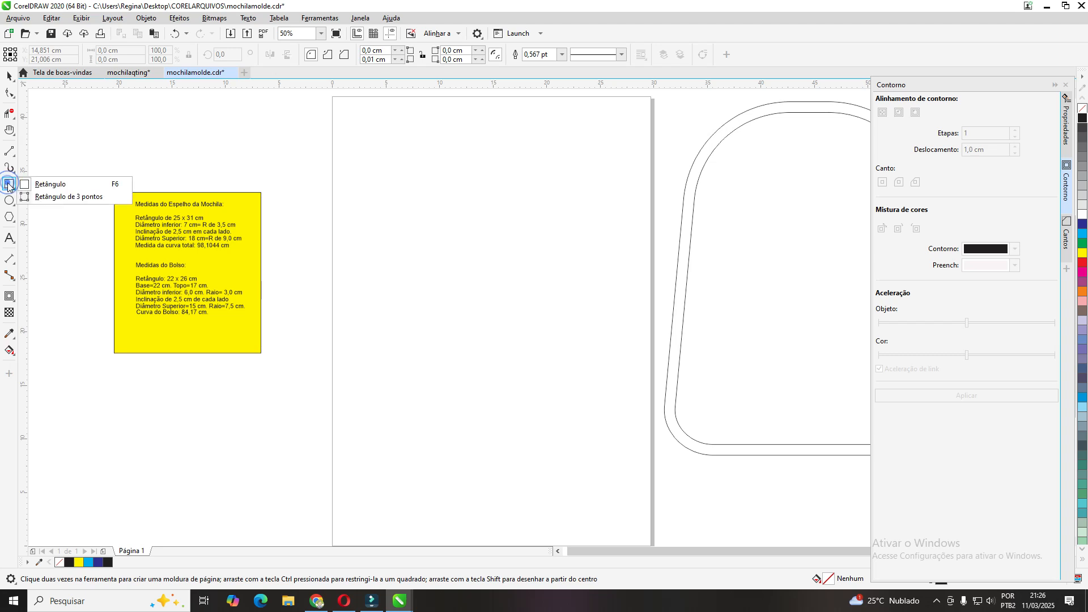
left_click(53, 182)
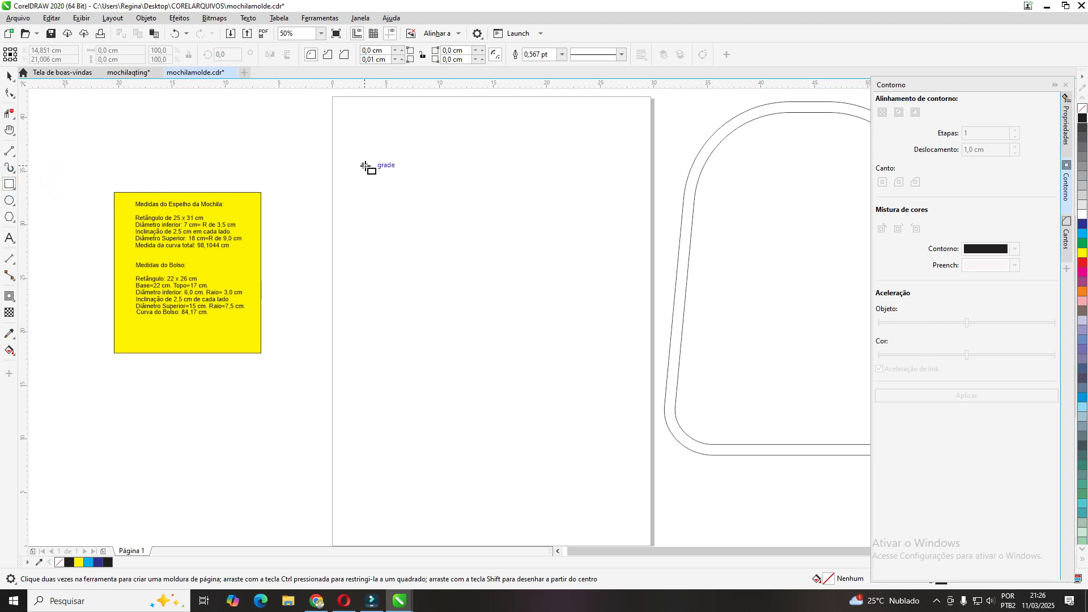
mouse_move(365, 166)
left_mouse_down()
mouse_move(584, 177)
mouse_move(644, 433)
mouse_move(632, 493)
left_mouse_up()
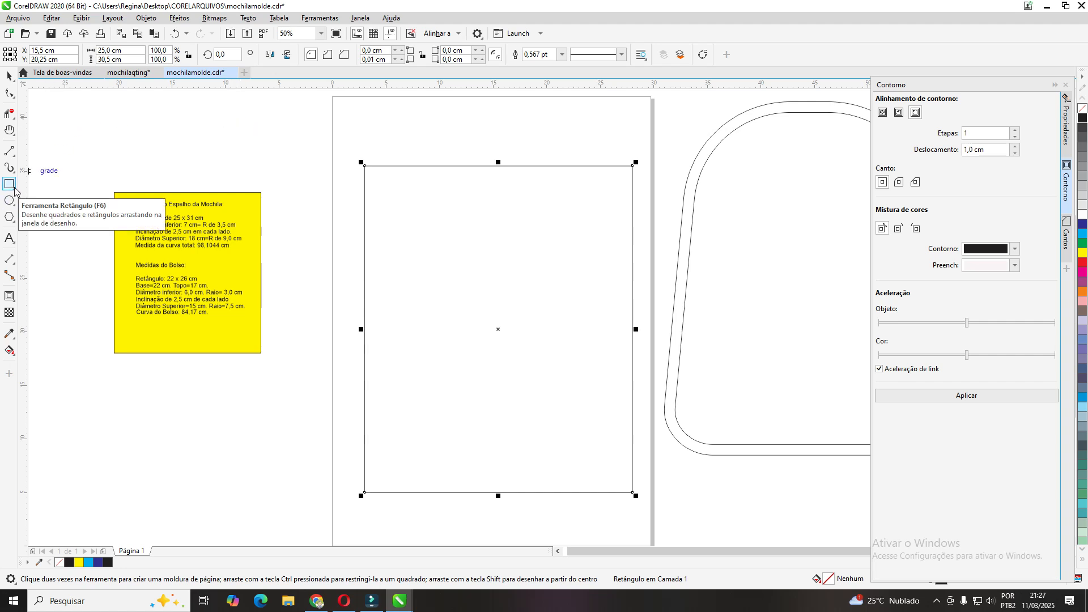
left_click(117, 102)
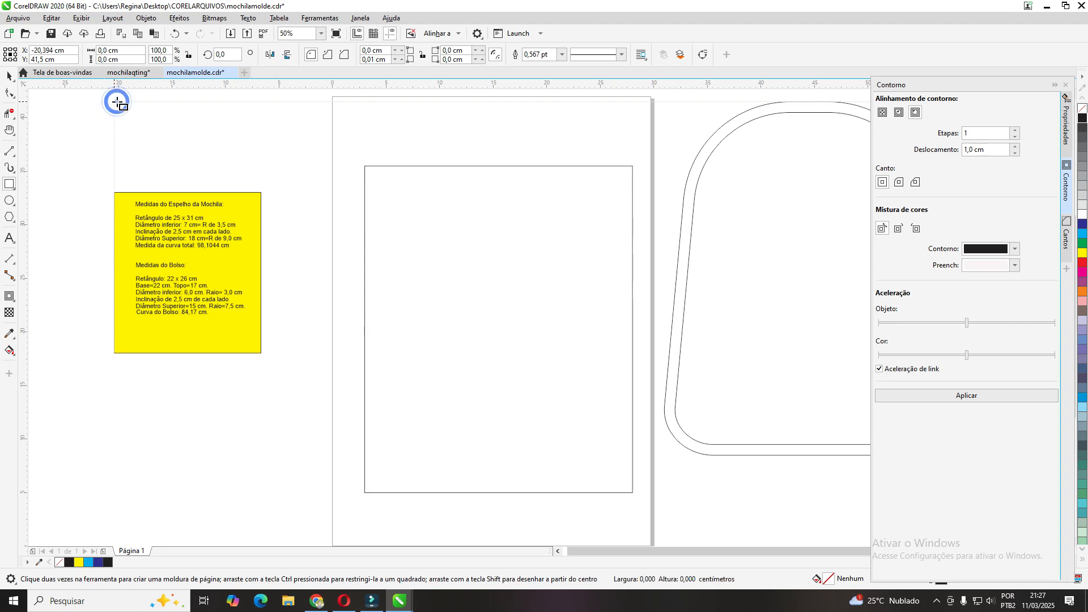
left_click_drag(117, 103, 329, 354)
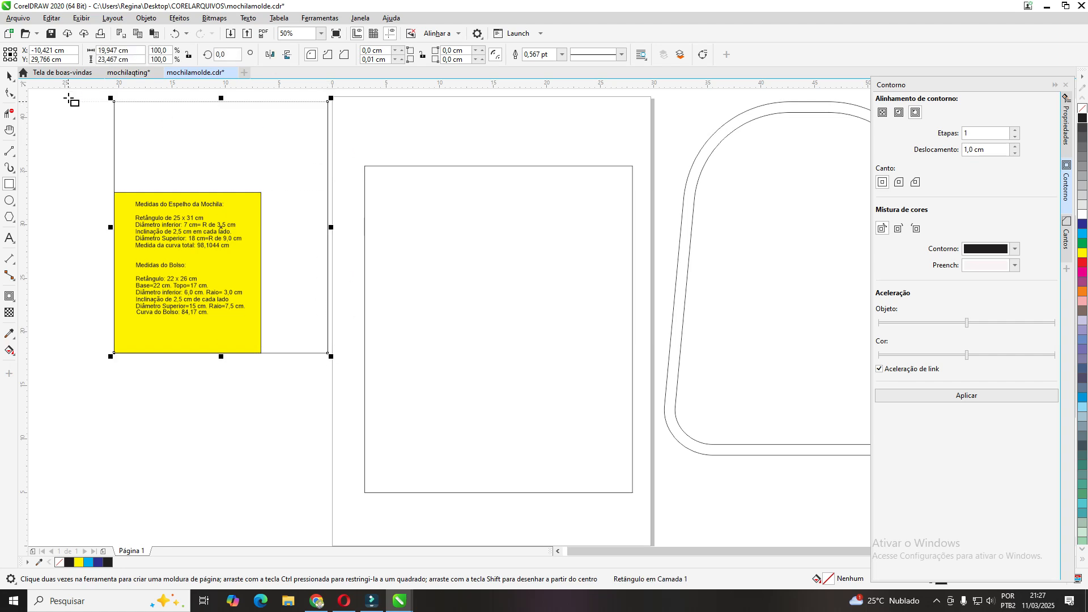
key("Delete")
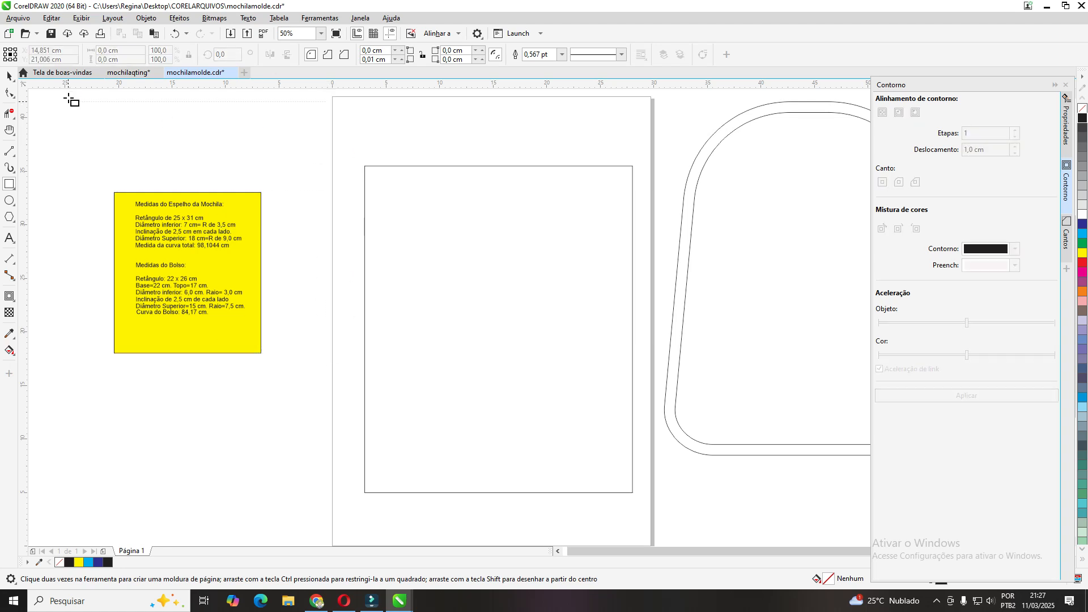
Centre the 25 cm wide rectangle on the page
left_click(9, 76)
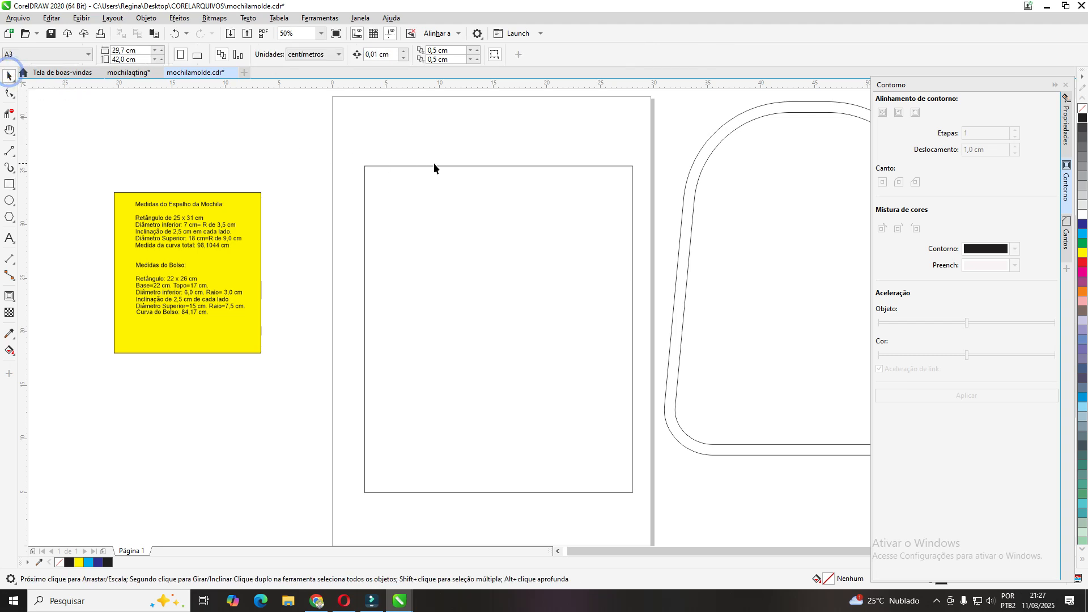
left_click(471, 165)
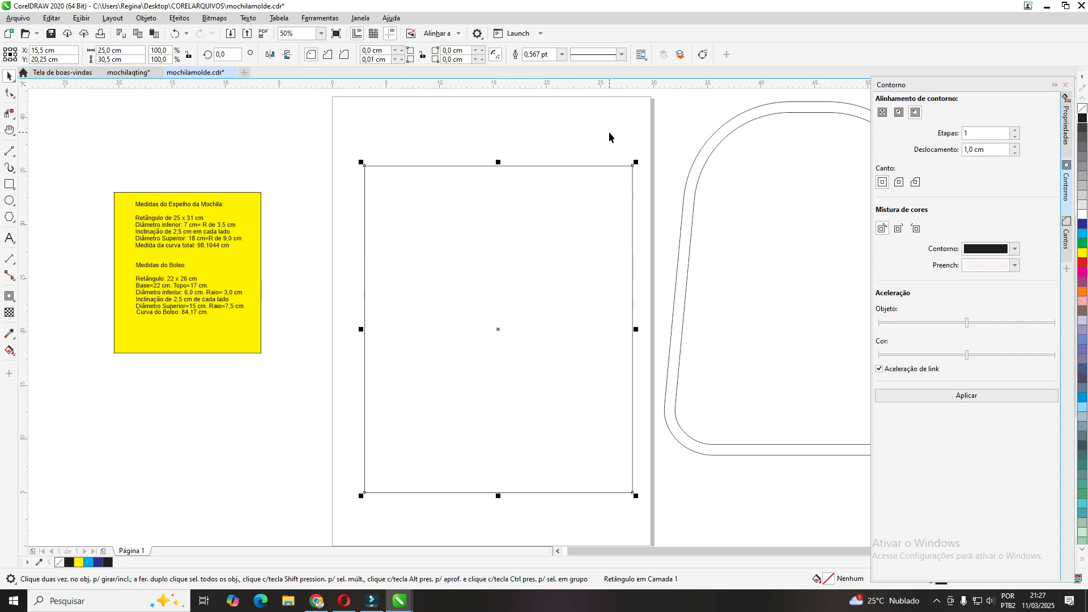
key("p")
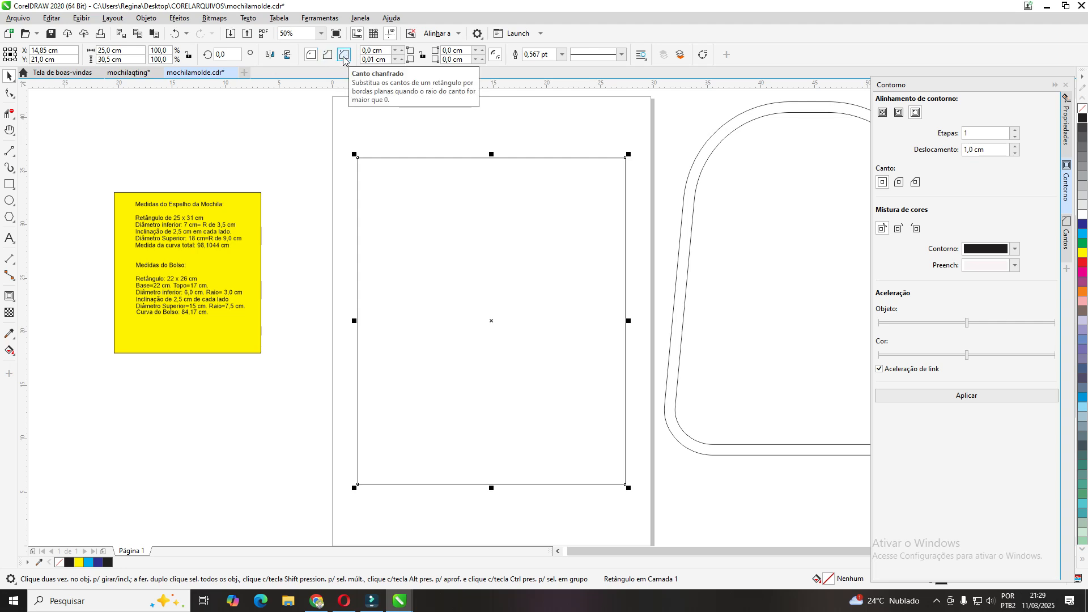
Round both bottom corners of the rectangle with a 3.5 cm radius, using the round corner style, and deselect it
left_click(311, 55)
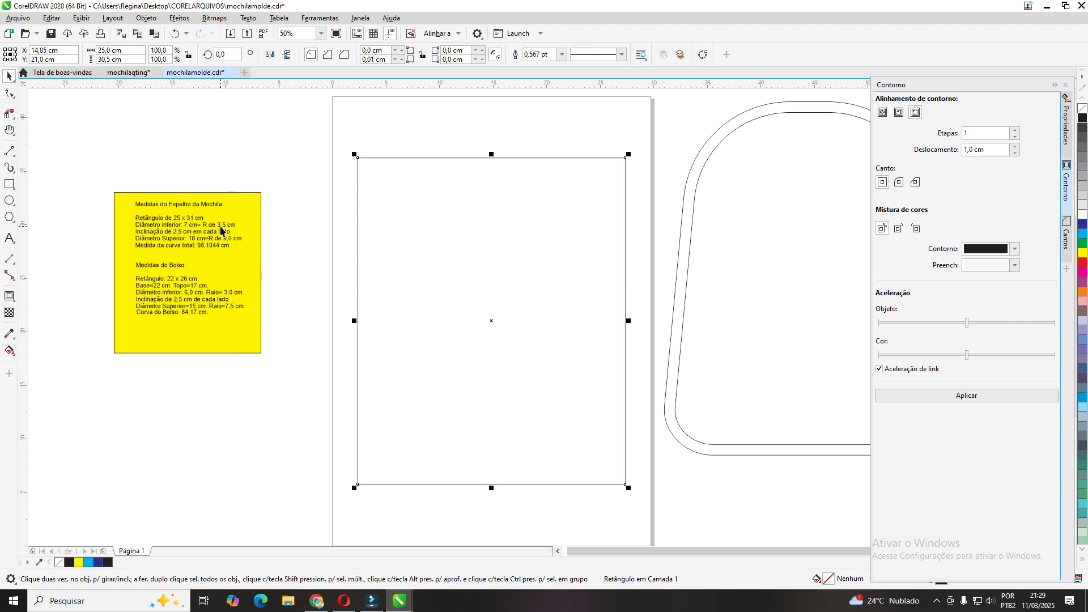
double_click(373, 60)
double_click(374, 59)
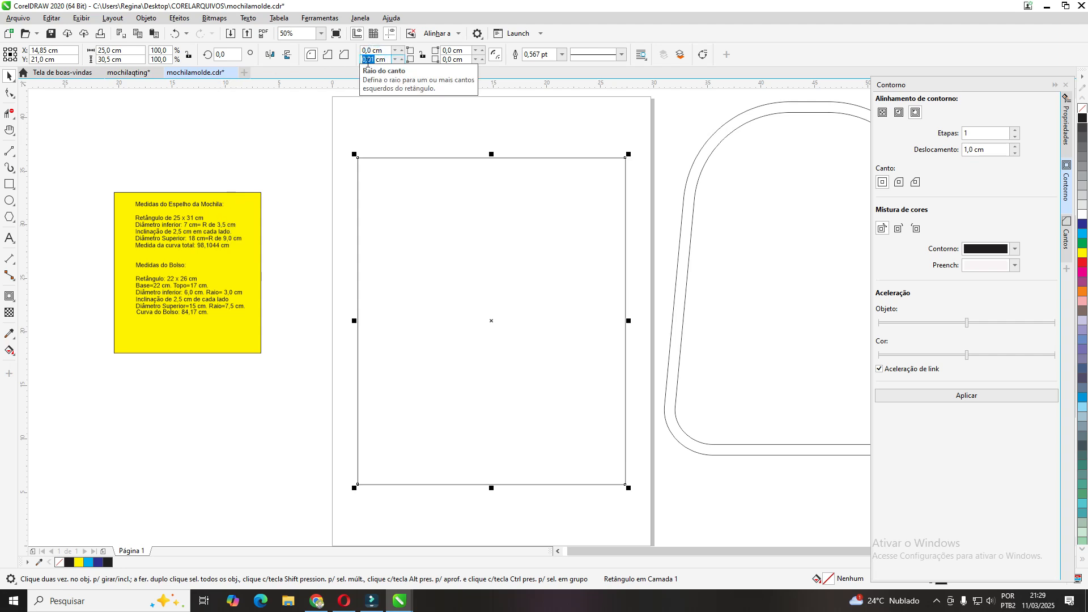
type("3,5")
left_click(453, 59)
double_click(454, 59)
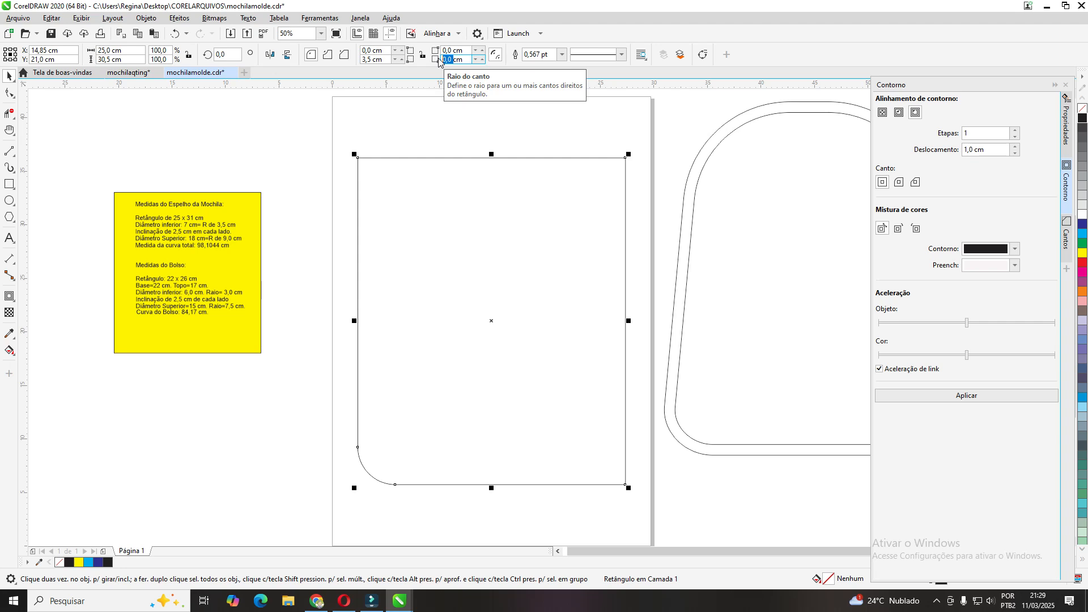
type("3,5")
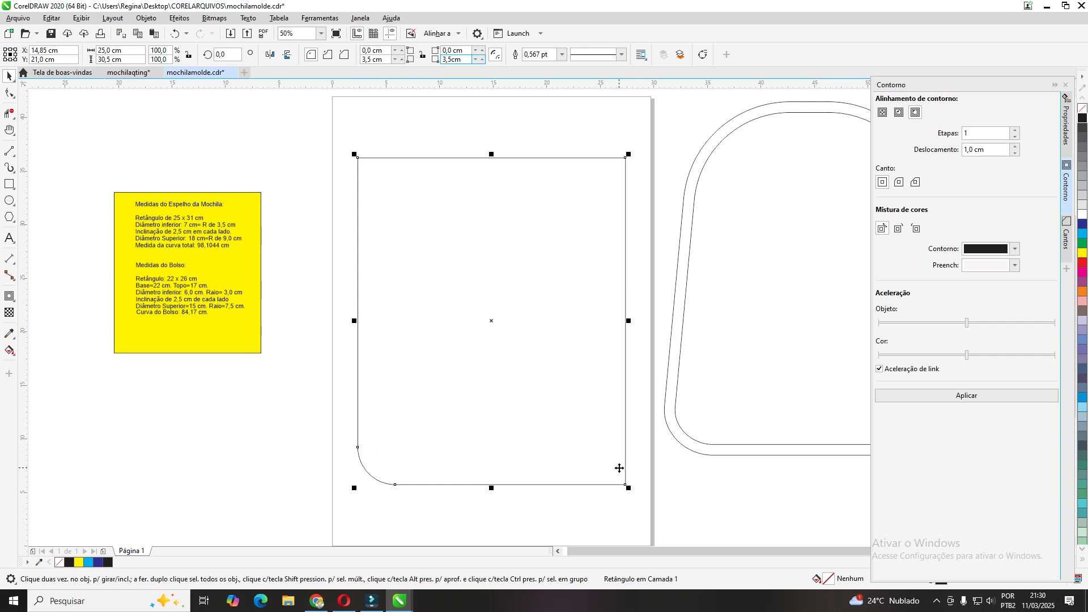
key("Return")
left_click(230, 118)
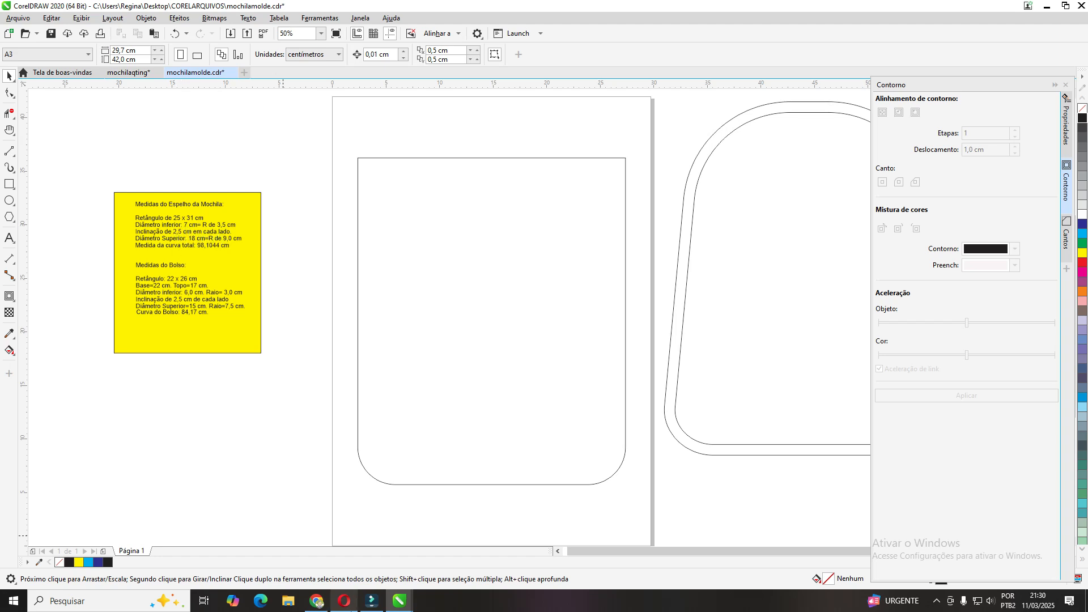
Switch to the YouTube video to examine the paper pattern's side slant, and return to mochilamolde.cdr in CorelDRAW
left_click(315, 604)
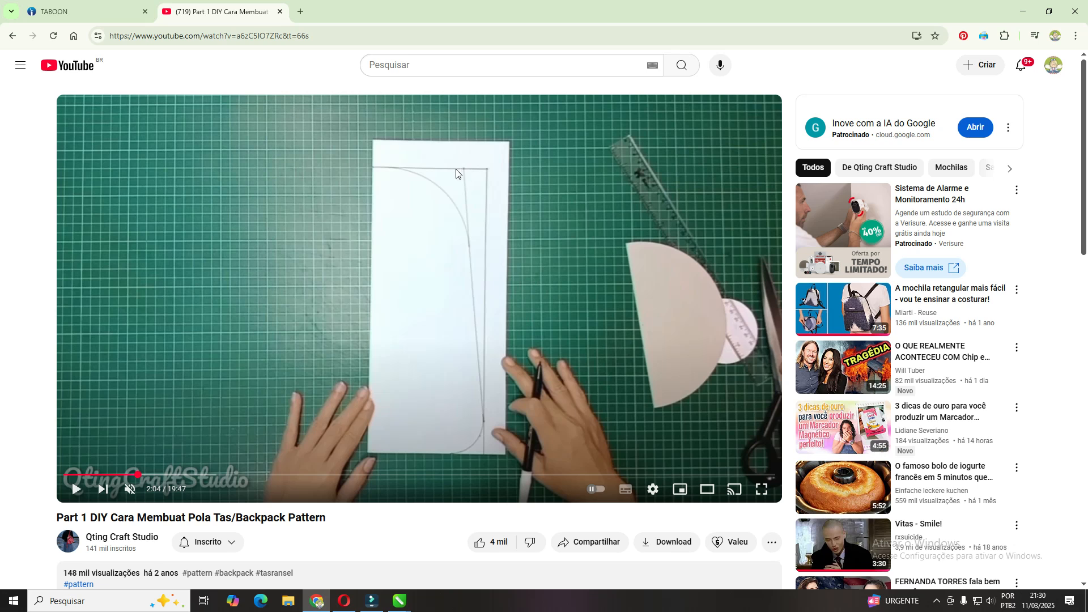
mouse_move(399, 602)
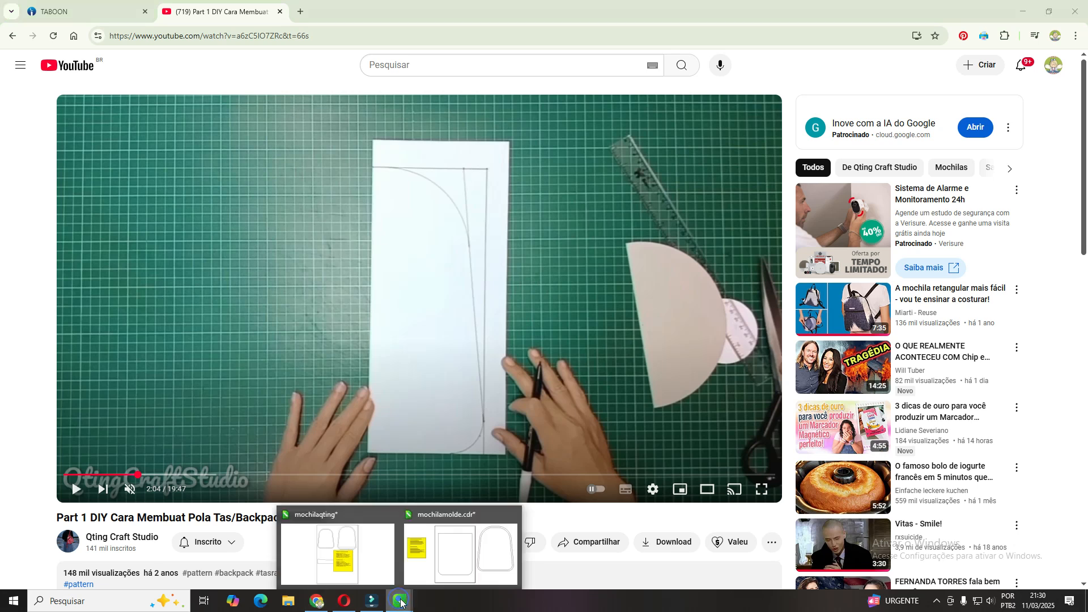
left_click(422, 567)
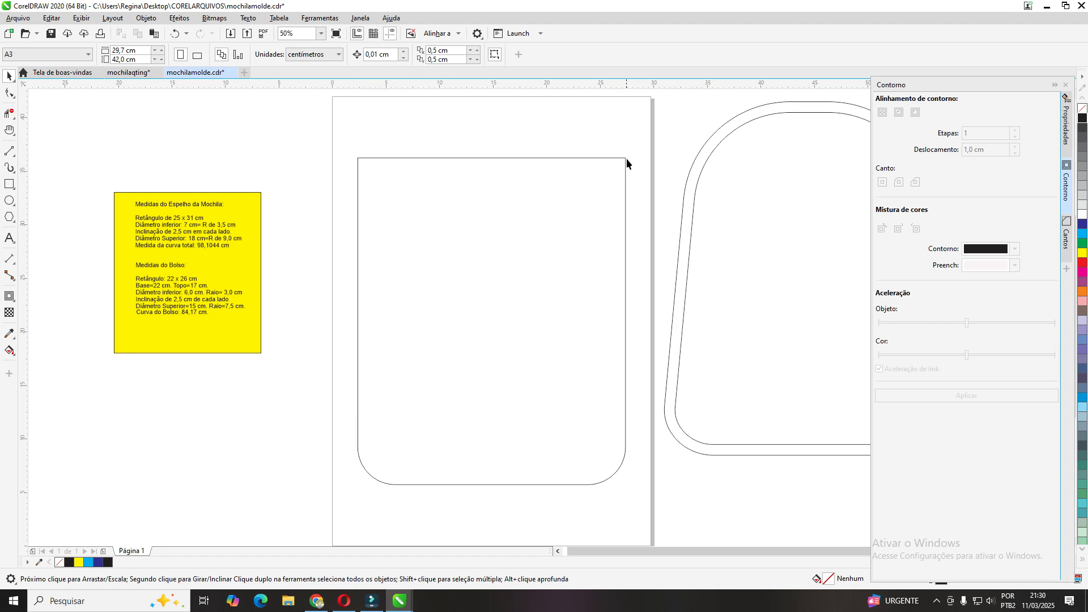
Show the document grid and check that snapping to the document grid and objects is enabled
left_click(373, 34)
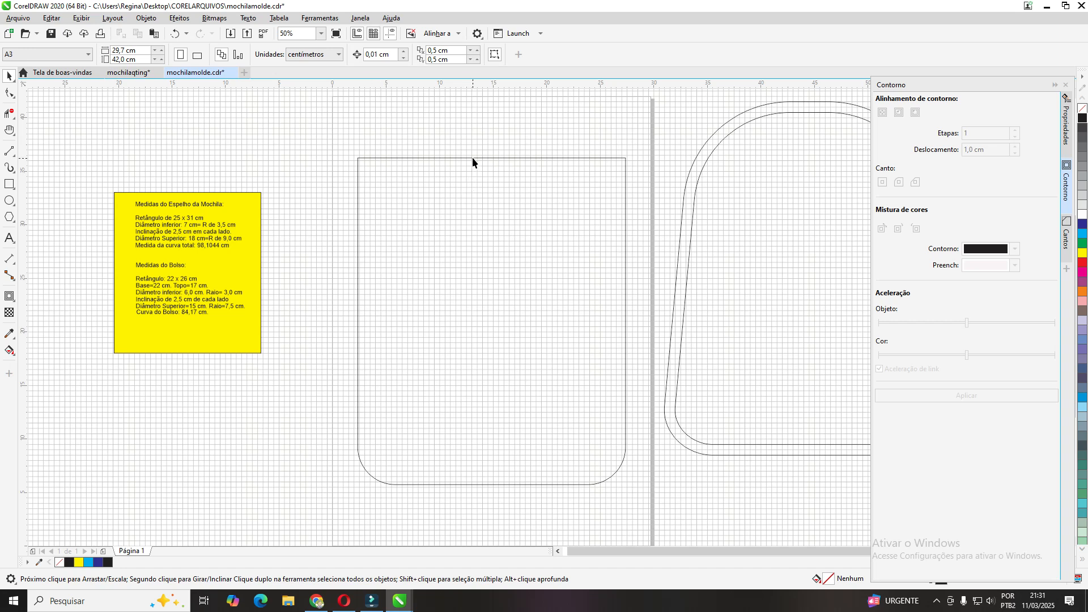
left_click(462, 35)
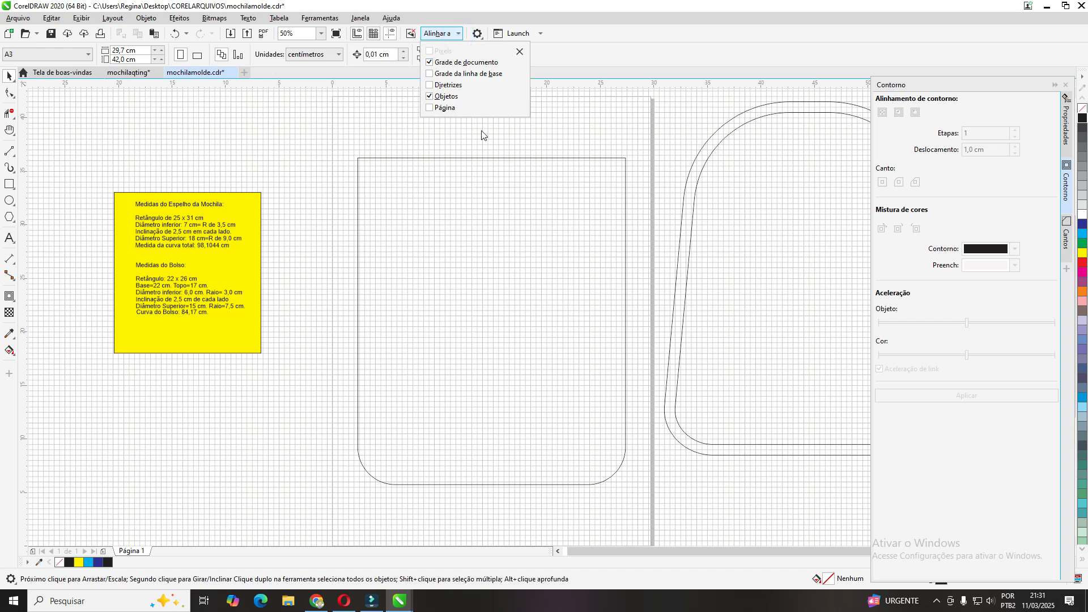
left_click(474, 157)
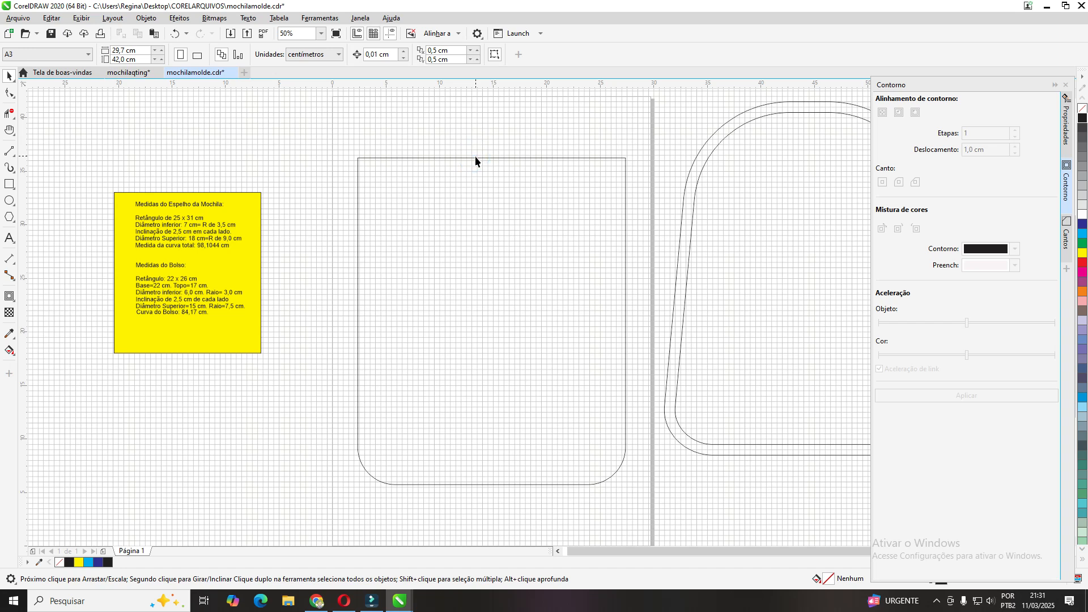
Move the rounded rectangle so its top-left corner snaps to the document grid, centred at X 14.5 cm, Y 21.25 cm, and deselect it
left_click(475, 158)
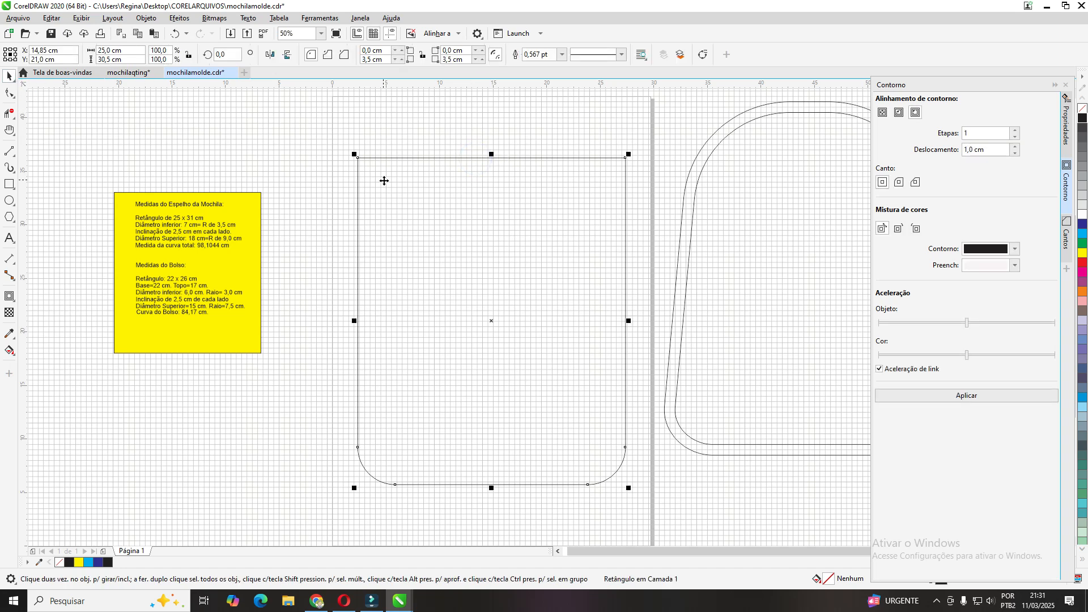
left_click(10, 130)
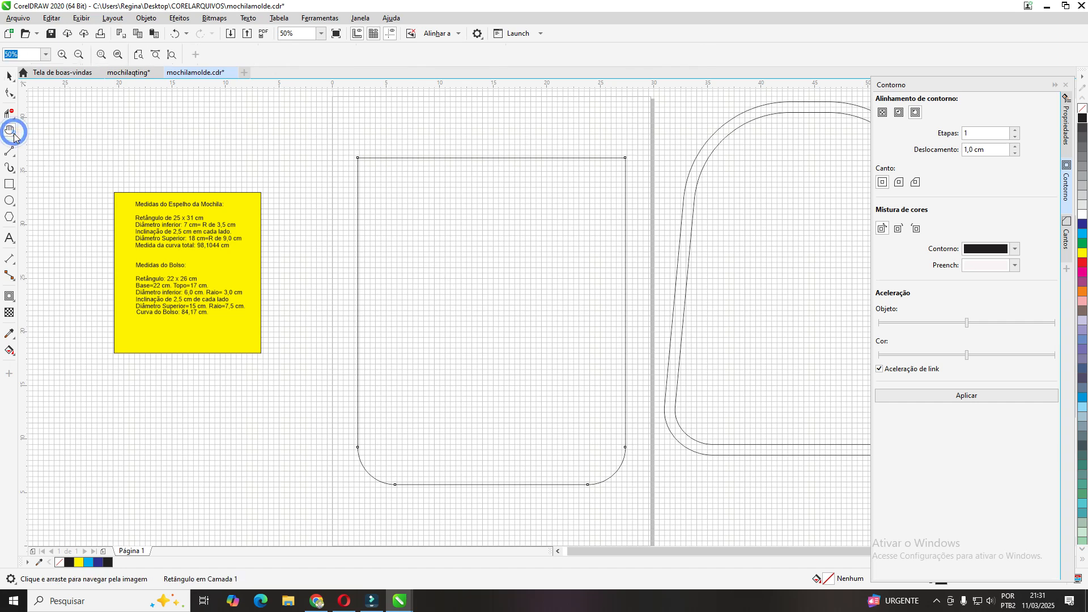
left_click(18, 136)
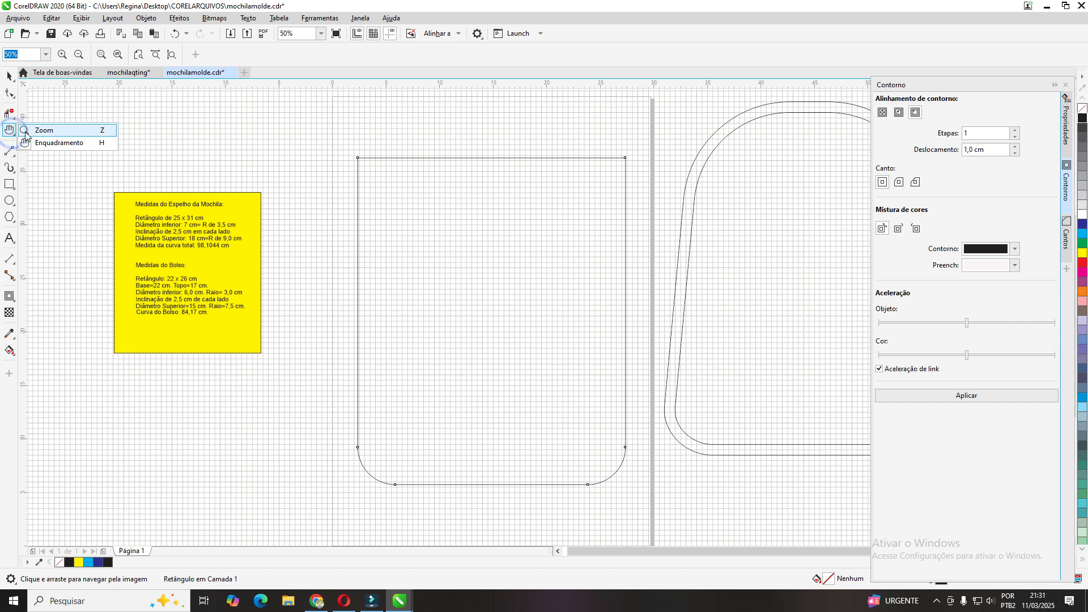
left_click(27, 135)
left_click(363, 176)
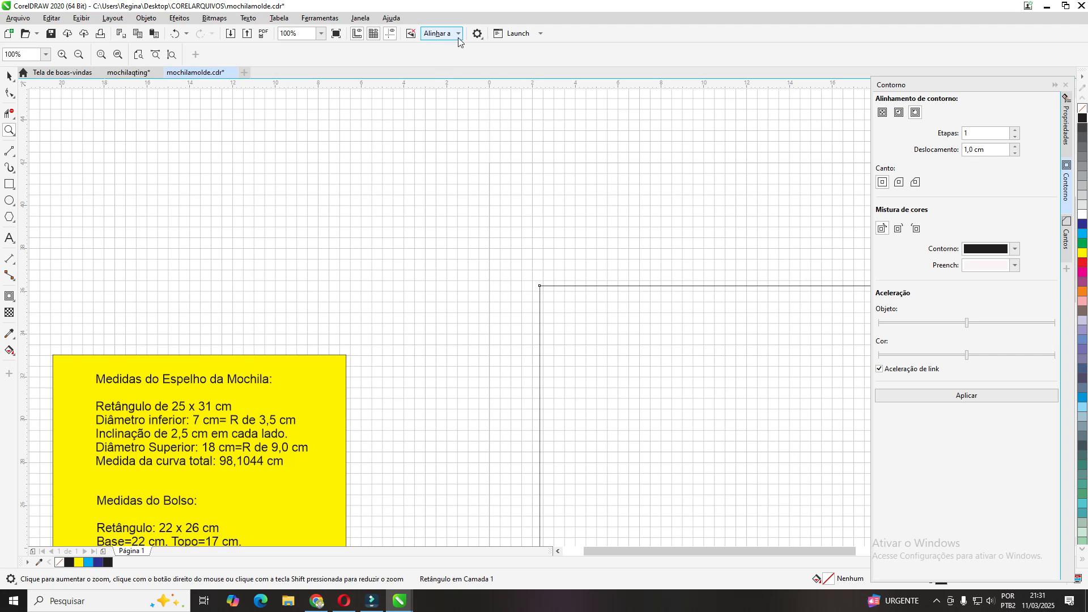
left_click(7, 77)
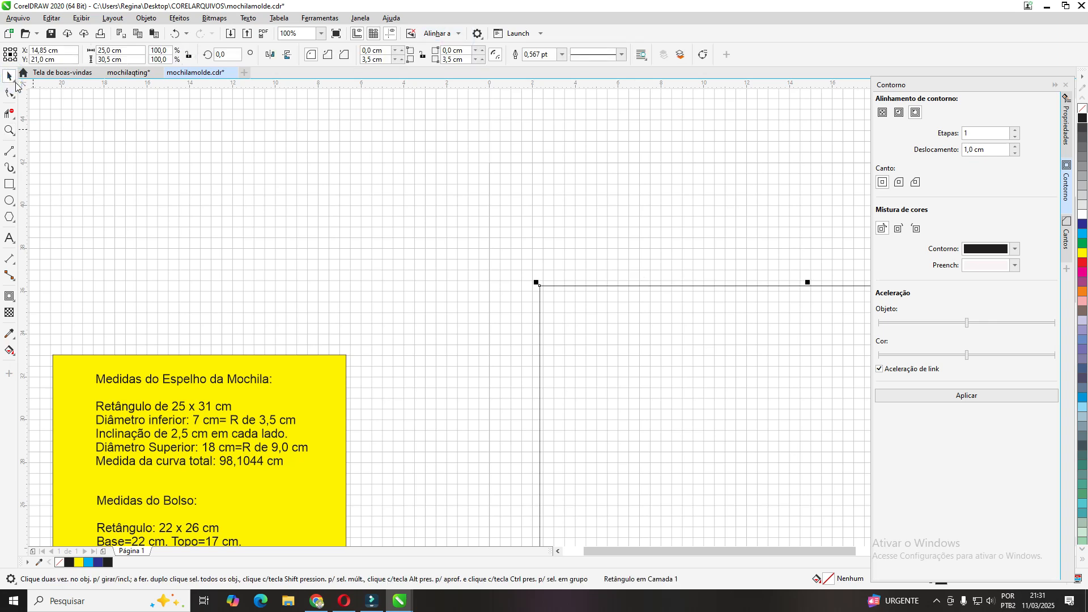
left_click(15, 85)
left_click(25, 80)
left_click_drag(721, 286, 712, 282)
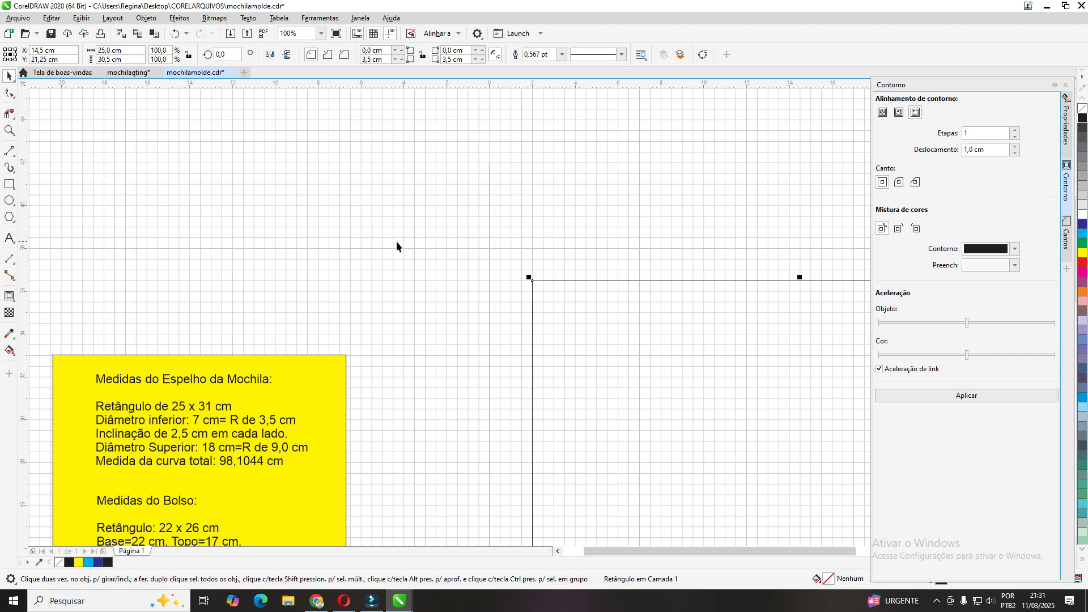
left_click(366, 242)
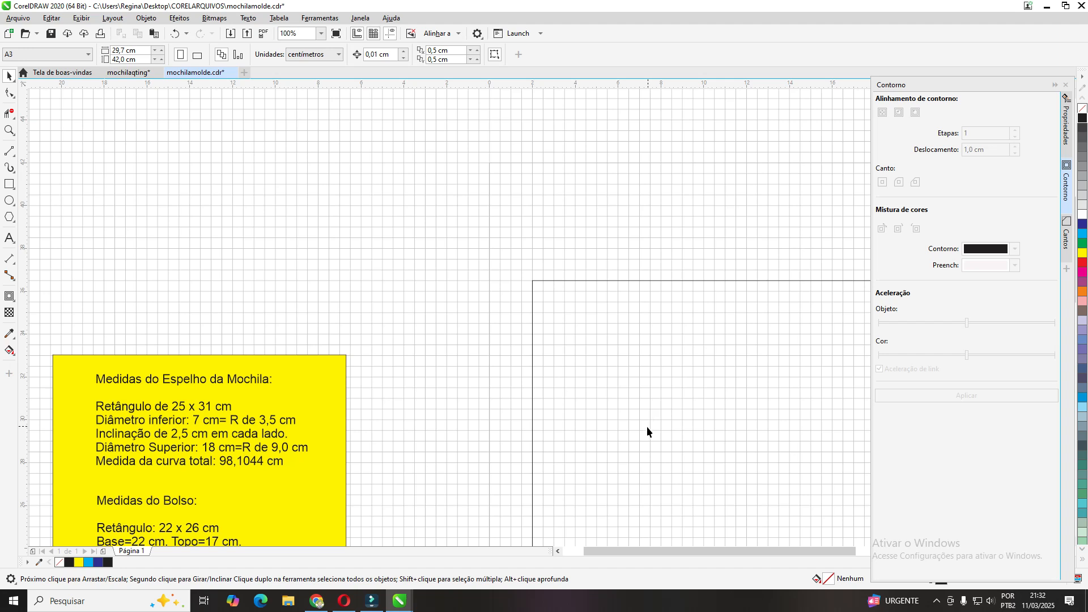
Convert the rounded rectangle to curves so its corner nodes can be edited
scroll(648, 430, "down", 2)
left_click_drag(642, 549, 740, 553)
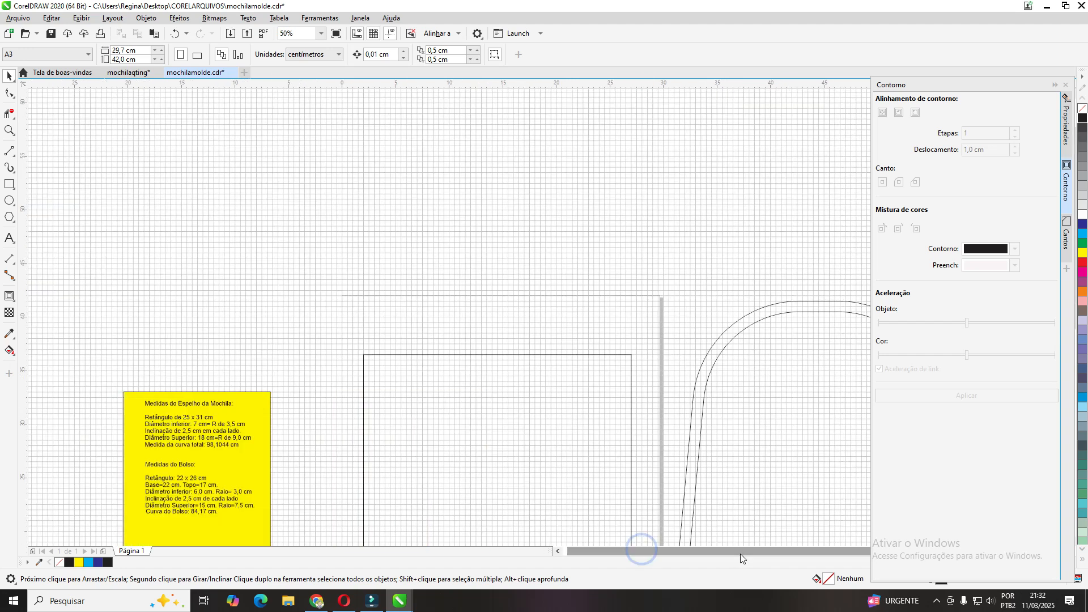
left_click(14, 139)
left_click(43, 141)
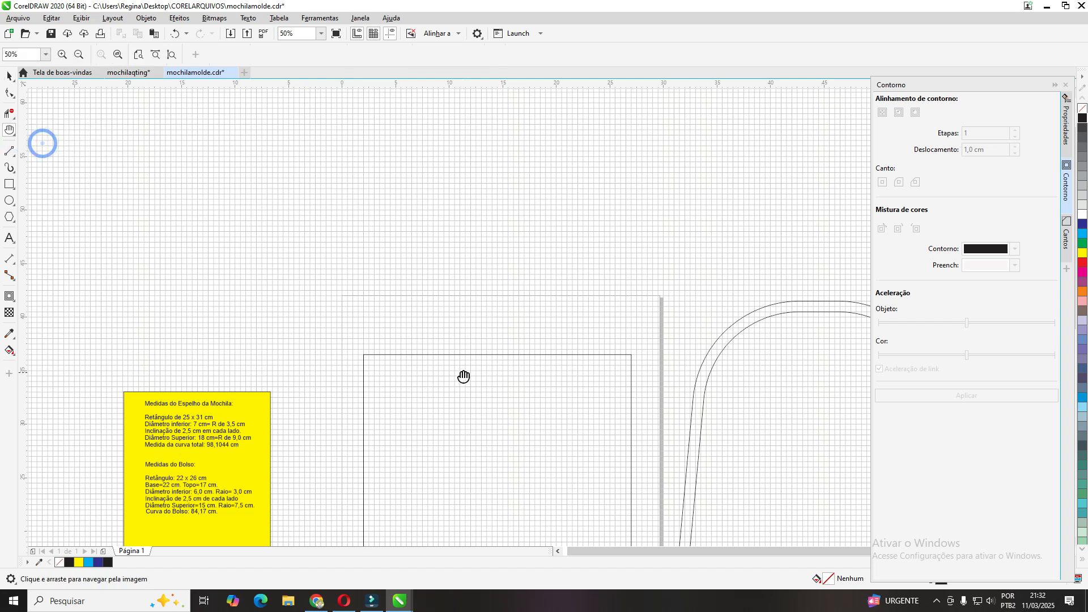
left_click_drag(464, 377, 450, 199)
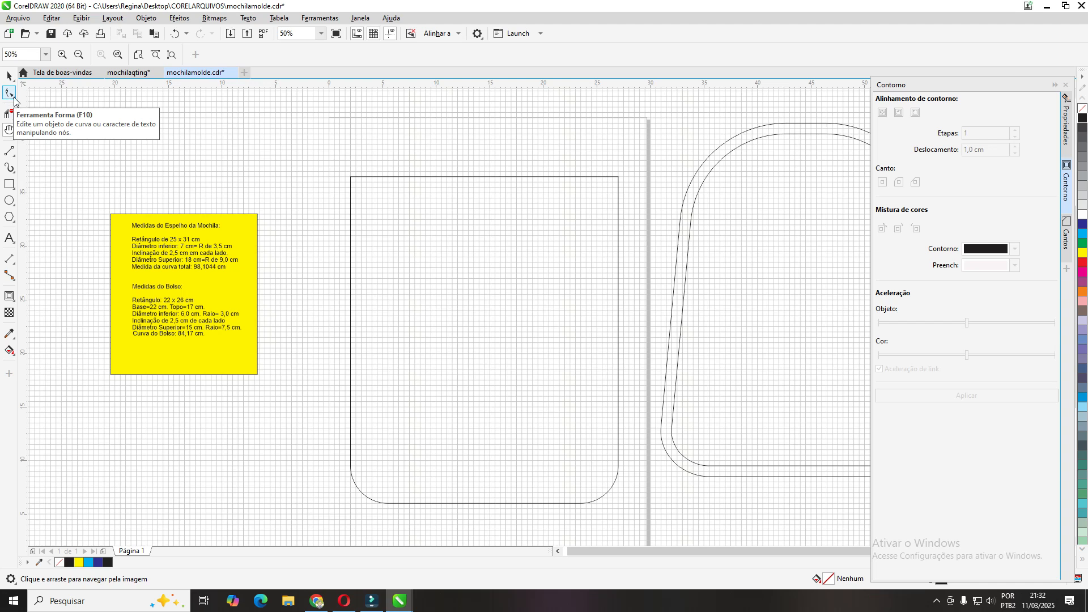
left_click(10, 96)
left_click(47, 98)
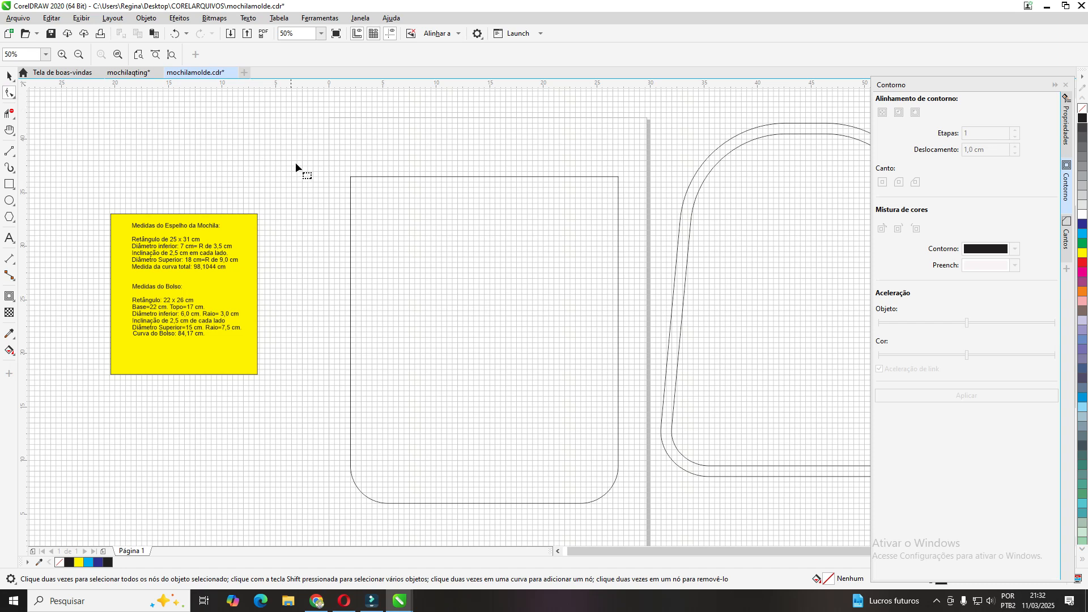
left_click(398, 178)
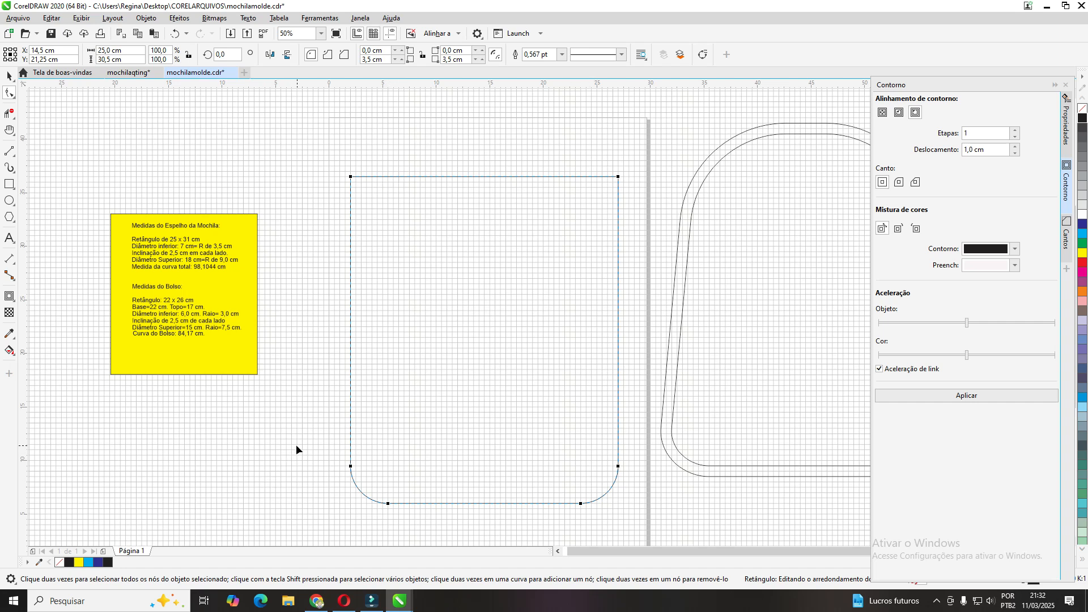
left_click(704, 55)
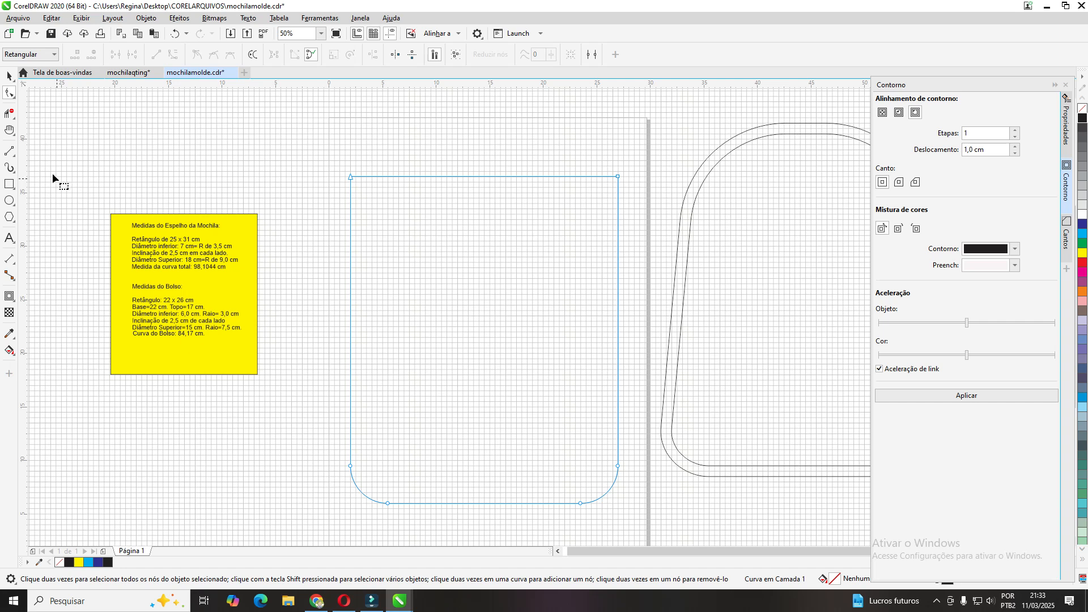
Slant the panel's left side by moving its top-left node 2.5 cm inward along the top edge with the Shape tool
left_click(15, 135)
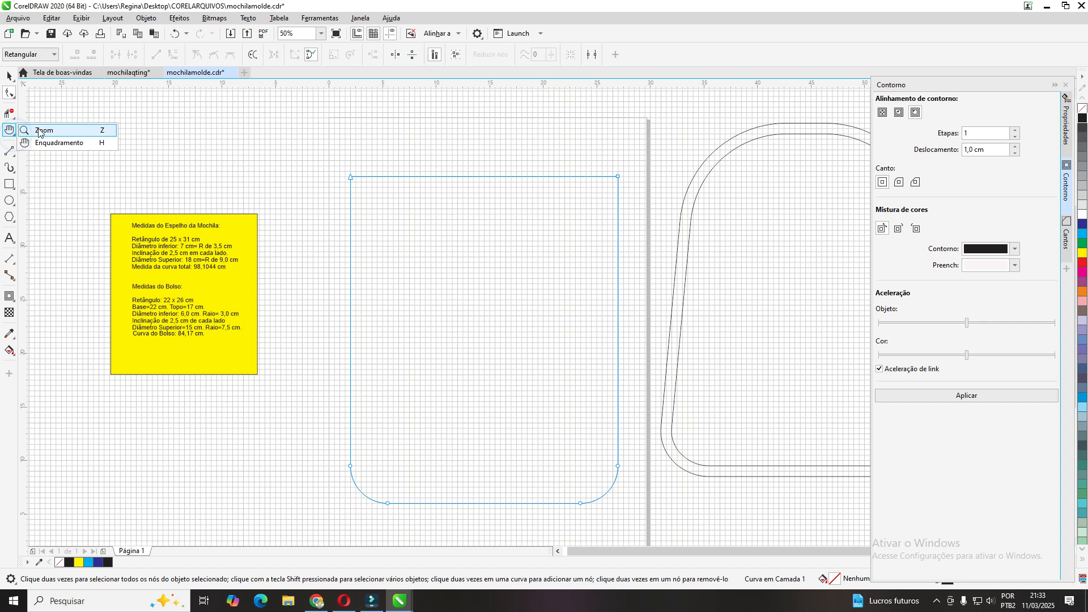
left_click(41, 130)
left_click(417, 231)
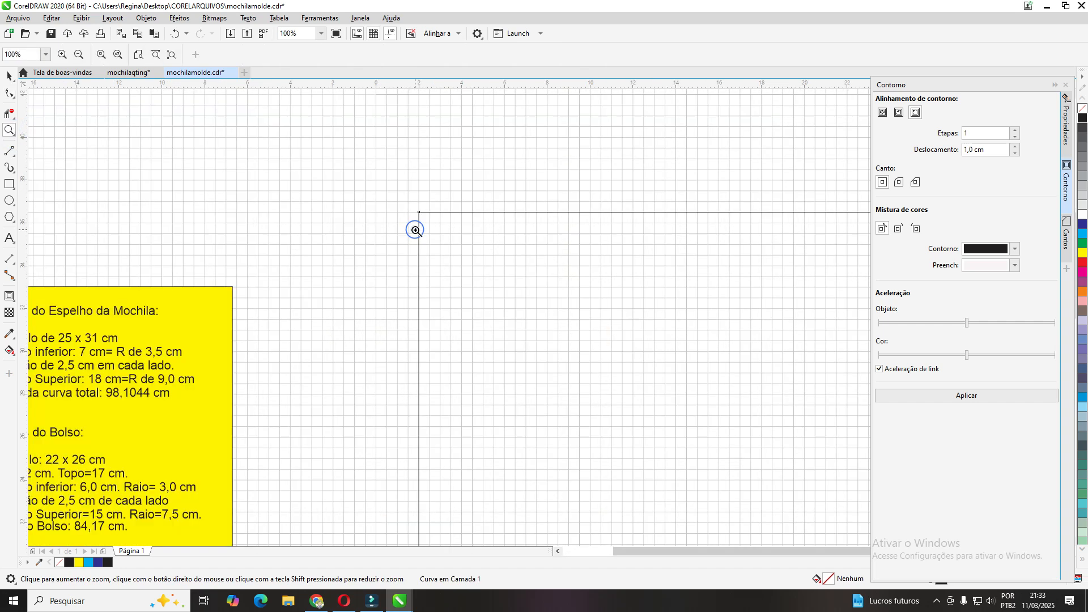
left_click(476, 248)
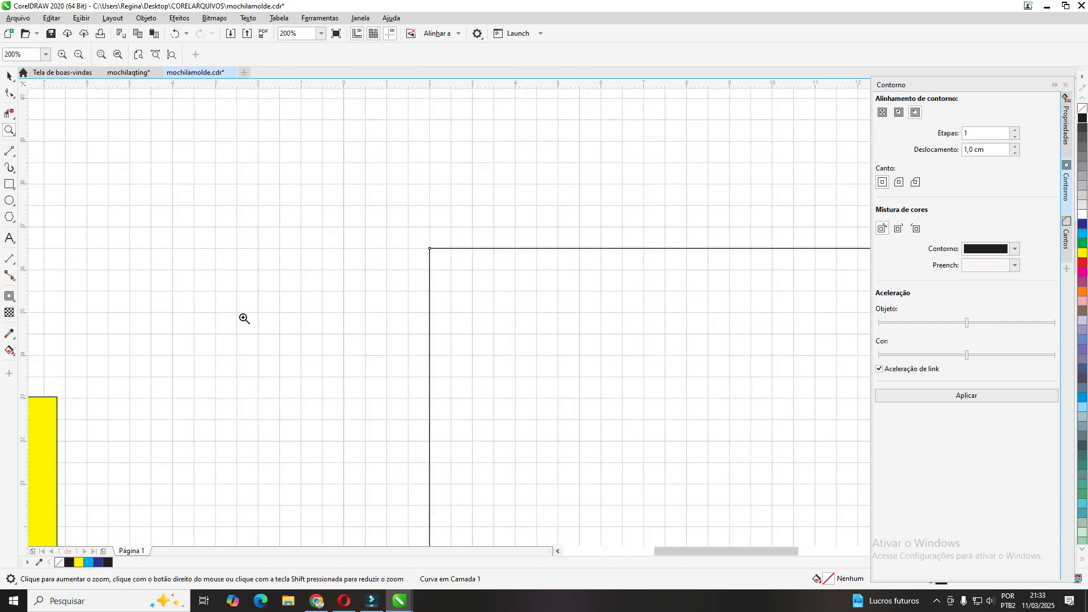
left_click(12, 95)
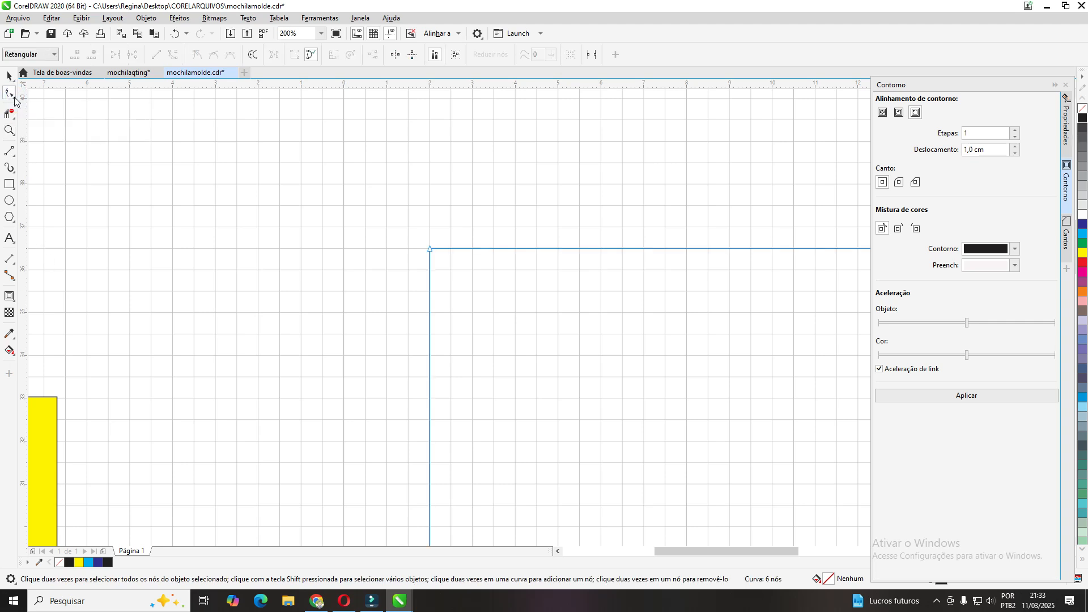
left_click(12, 97)
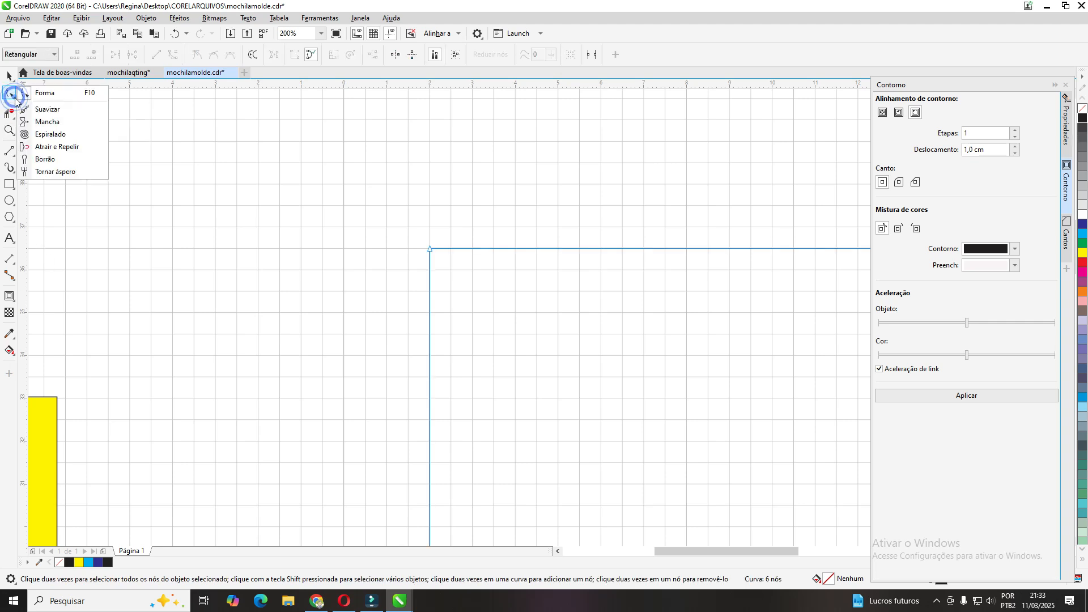
left_click(53, 96)
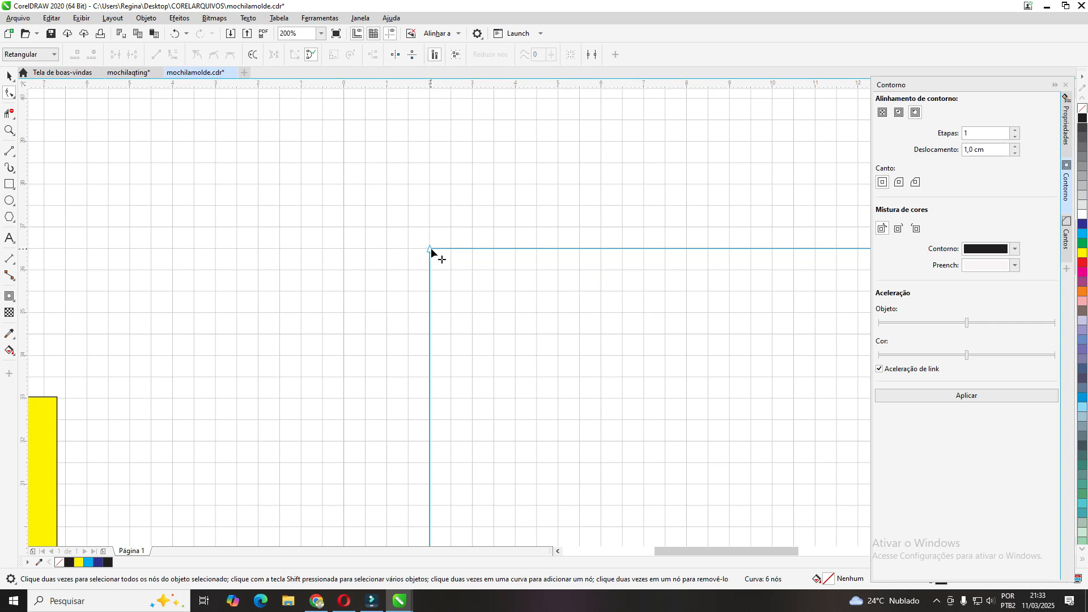
left_click_drag(431, 249, 536, 248)
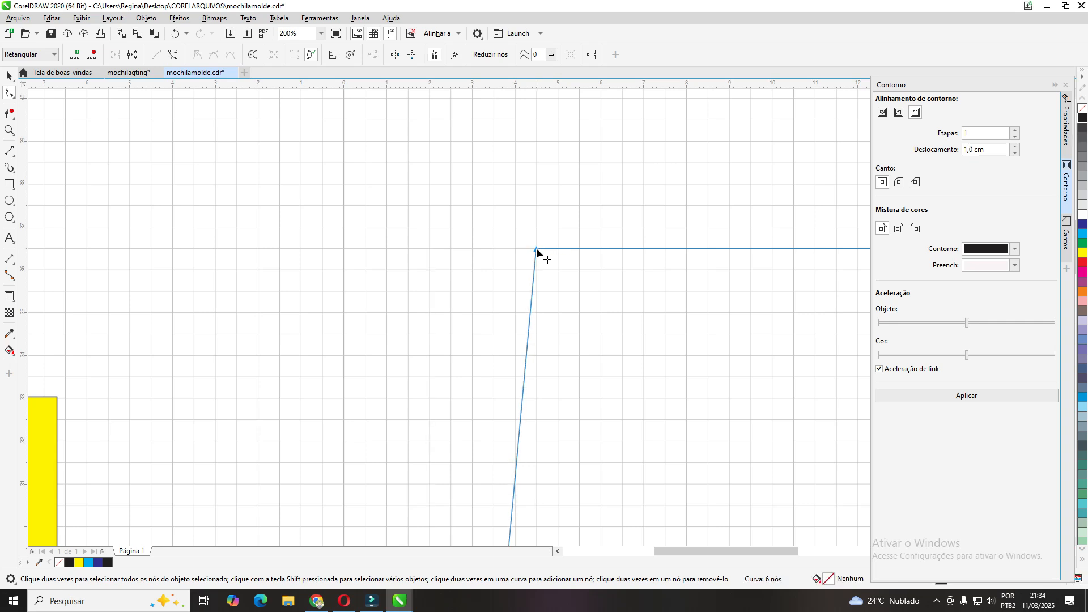
Move the panel shape leftward until its top-right corner meets a grid intersection, centred at about X 1.5 cm, Y 21.75 cm
left_click(11, 76)
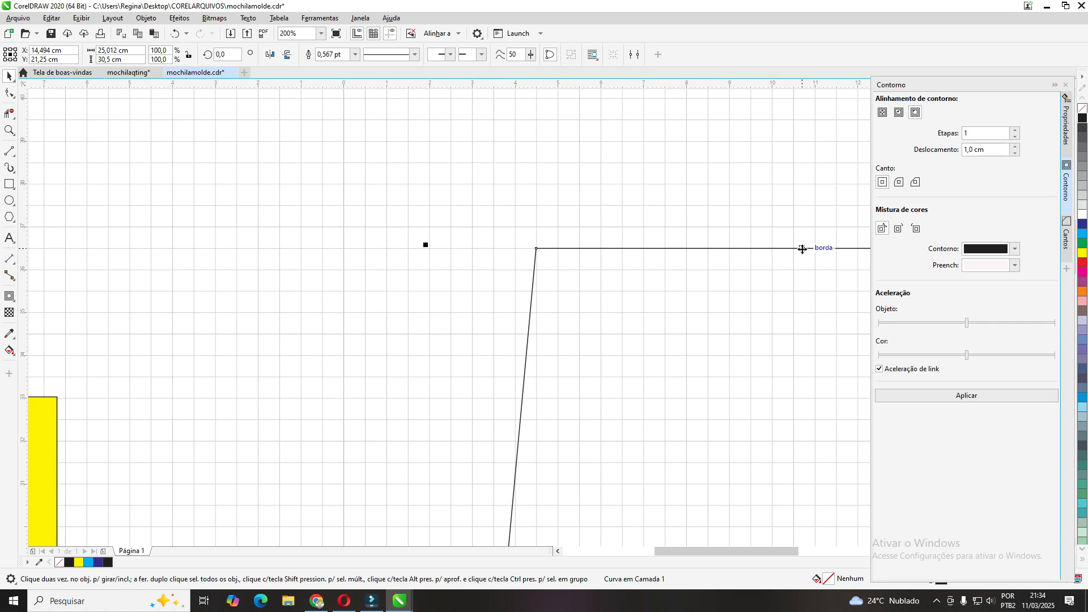
left_click_drag(802, 249, 482, 228)
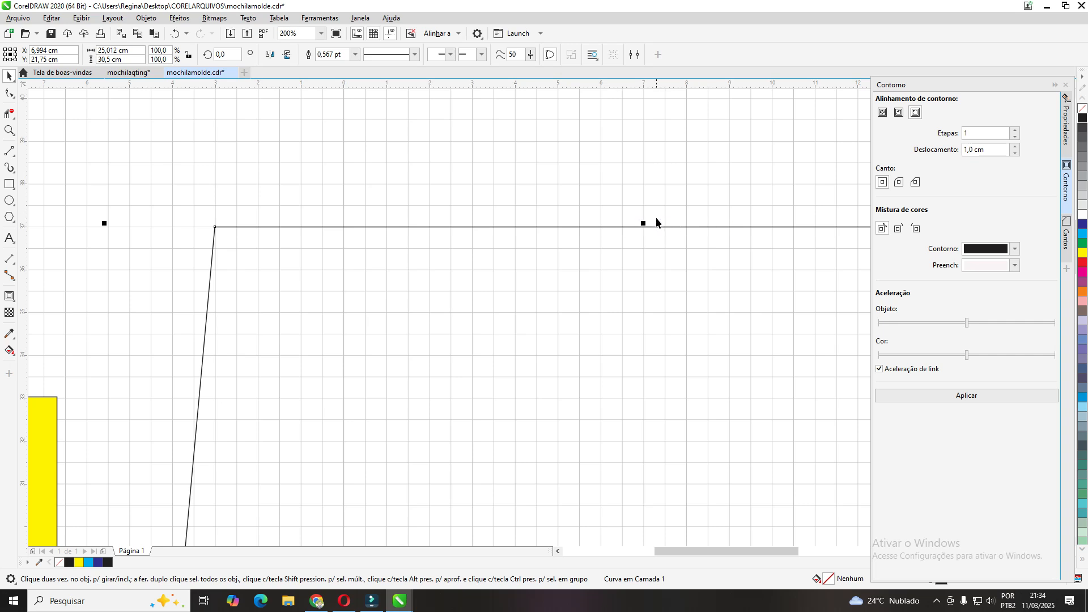
left_click_drag(657, 229, 422, 227)
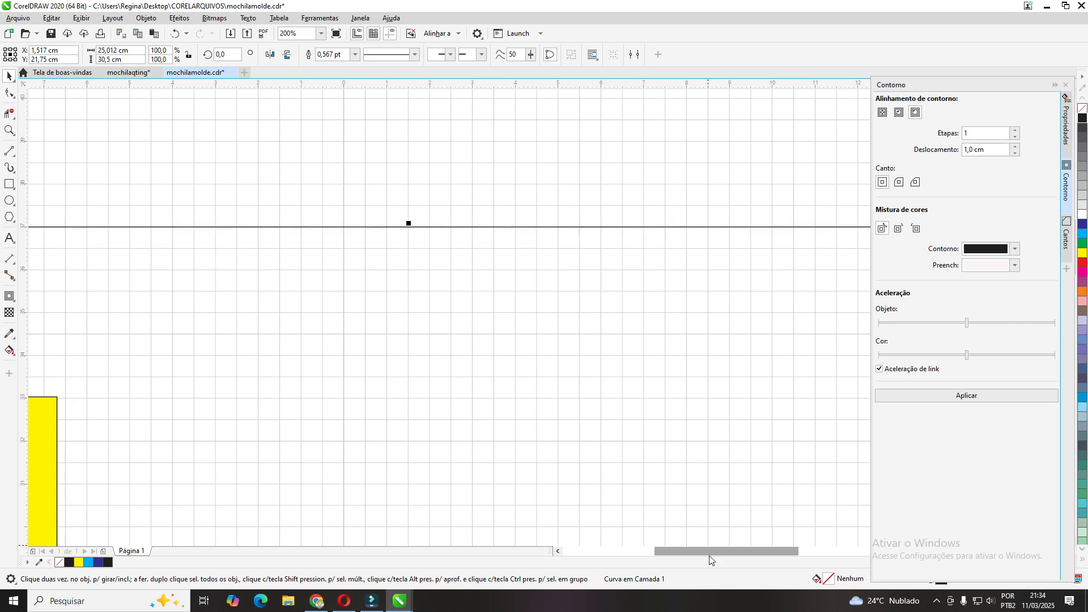
left_click_drag(712, 551, 779, 548)
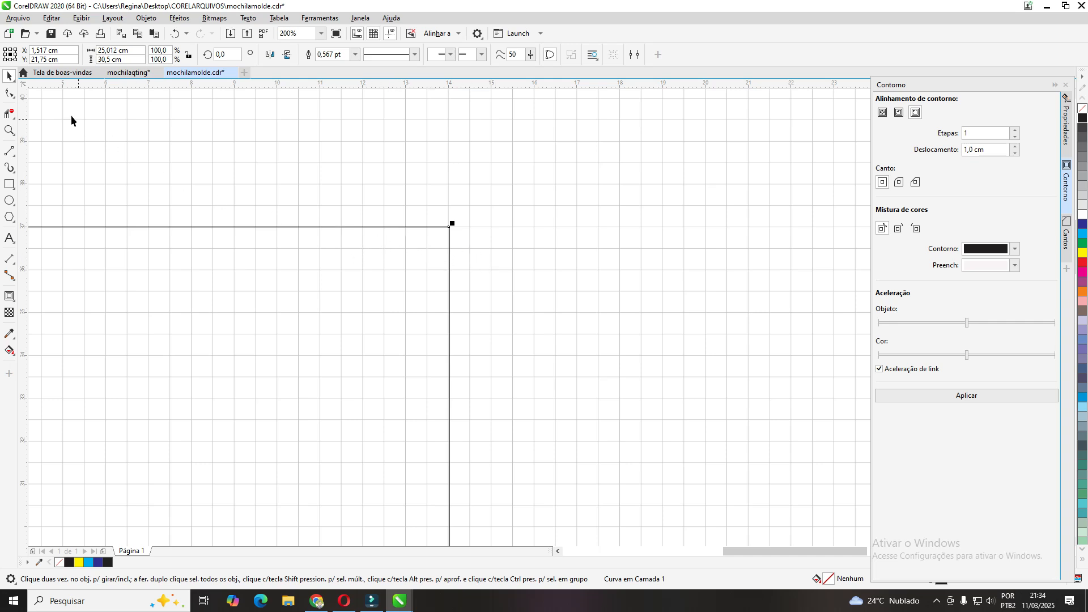
Slant the panel's right side by moving its top-right node 2.5 cm inward along the top edge with the Shape tool
left_click(10, 95)
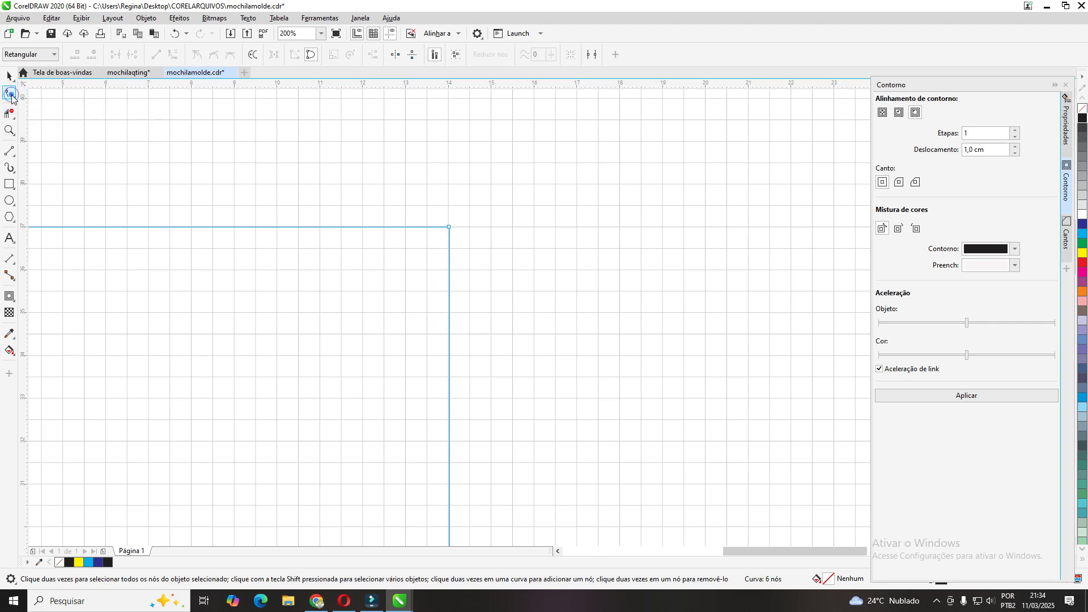
left_click(11, 96)
left_click(43, 98)
left_click_drag(449, 227, 342, 227)
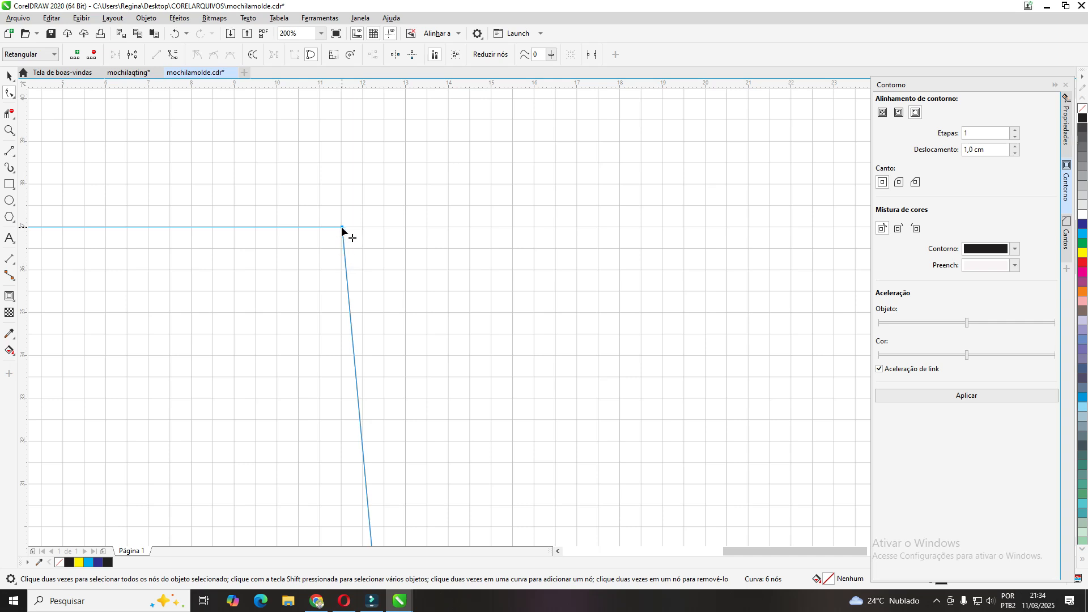
left_click_drag(342, 227, 342, 228)
left_click(10, 78)
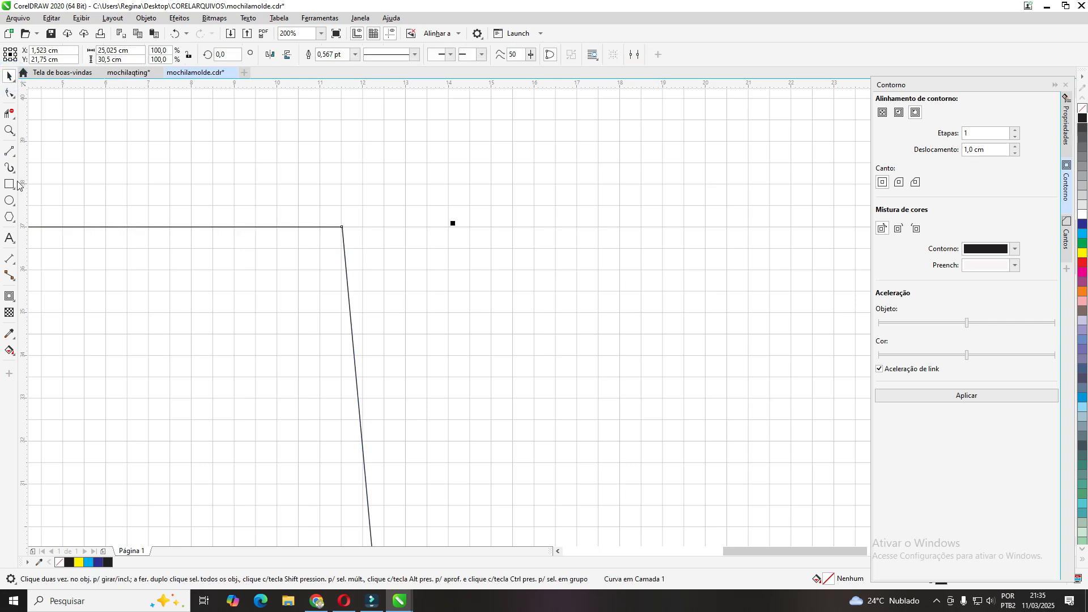
Examine the whole tapered panel outline, from the slanted sides to the rounded bottom corners
left_click(11, 131)
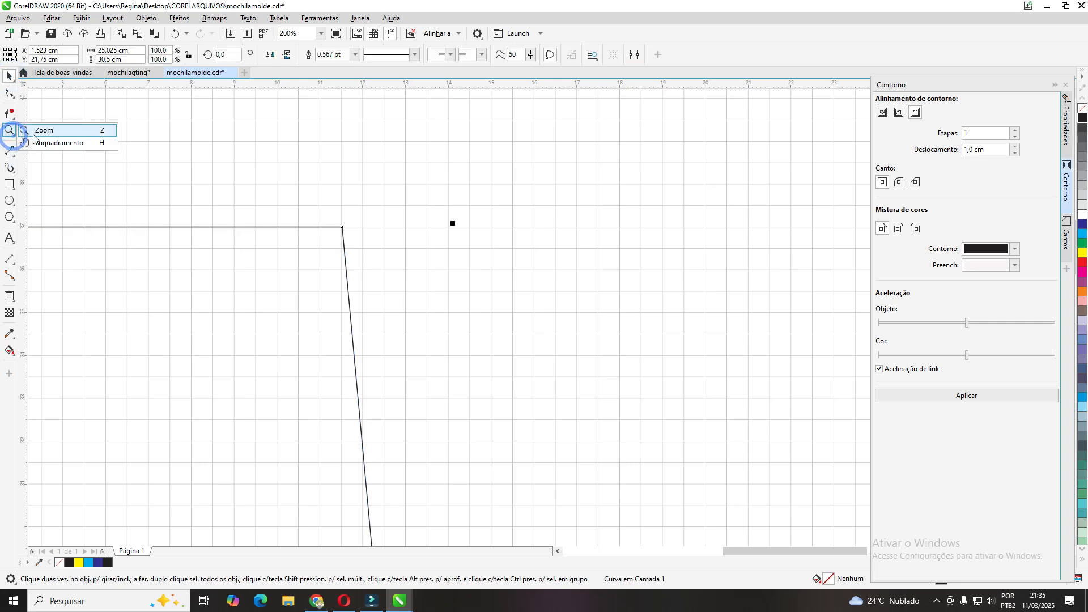
left_click(36, 131)
left_click(172, 313)
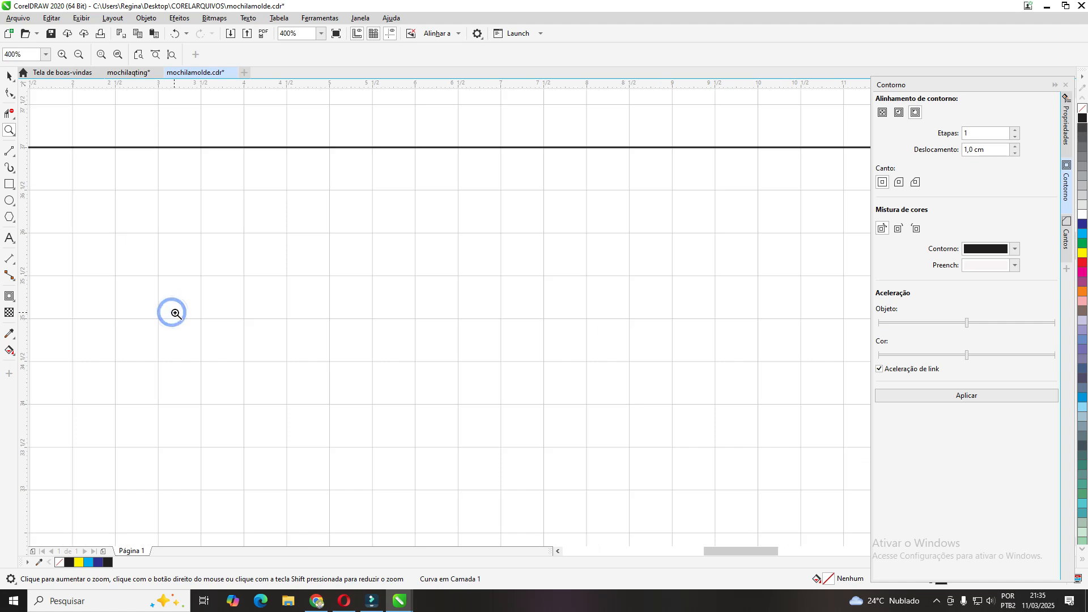
right_click(176, 314)
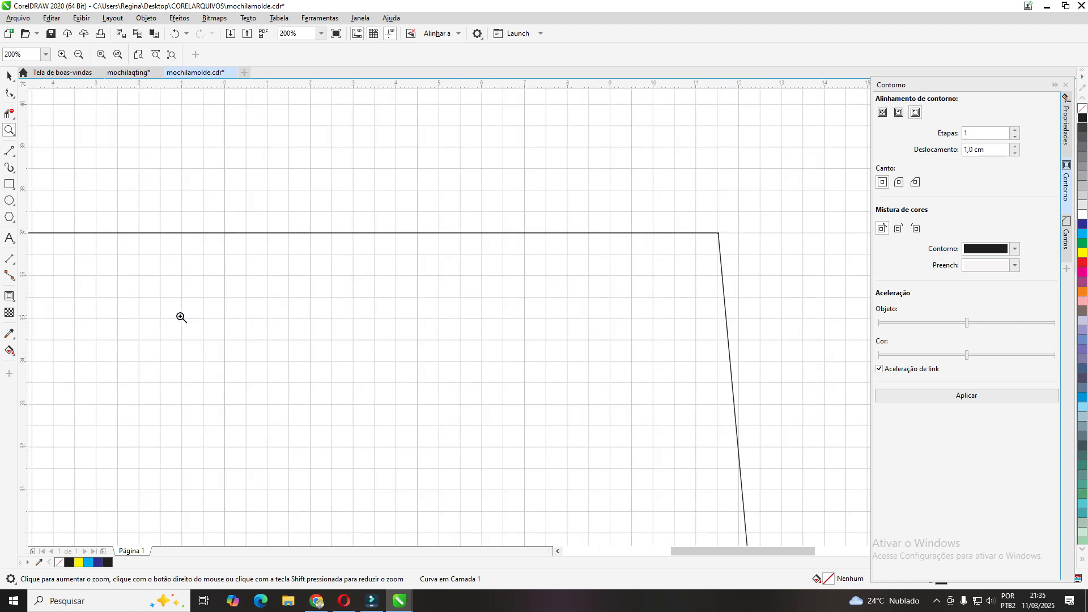
right_click(212, 315)
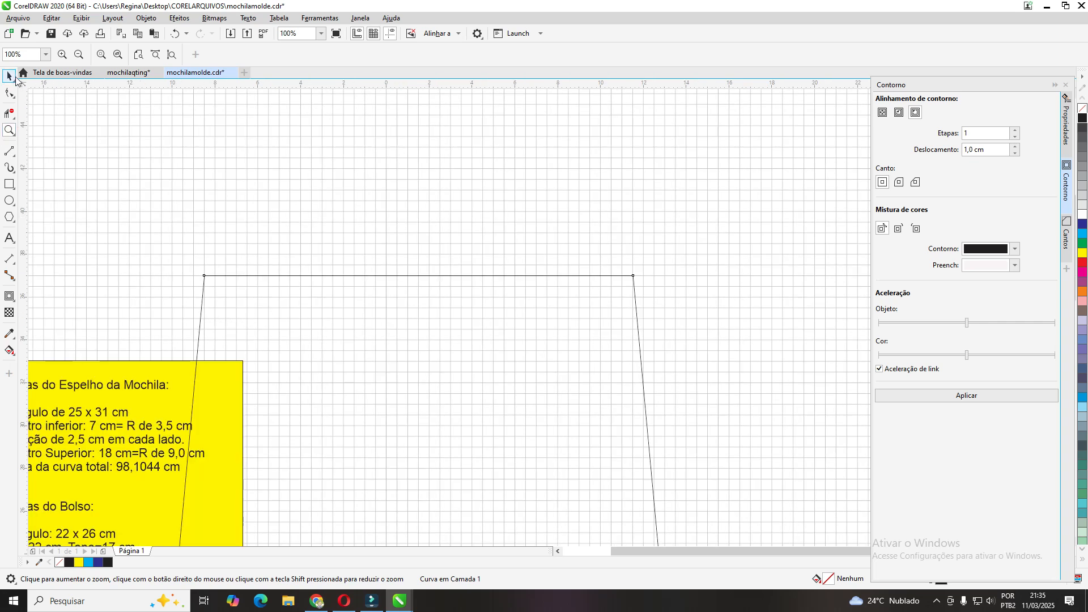
left_click(16, 137)
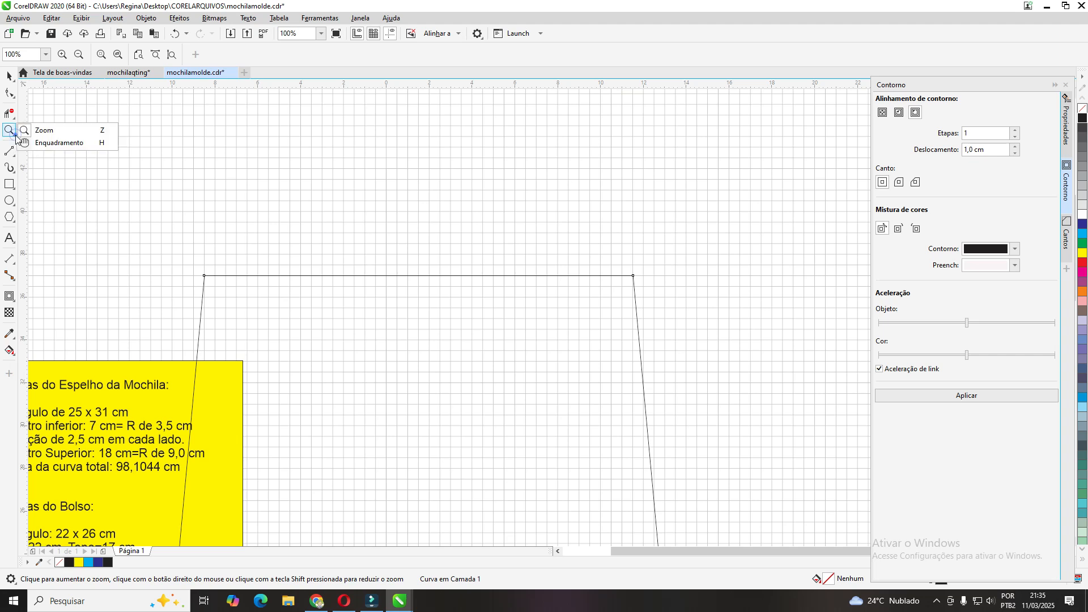
left_click(60, 143)
left_click_drag(439, 465, 491, 292)
scroll(456, 358, "down", 1)
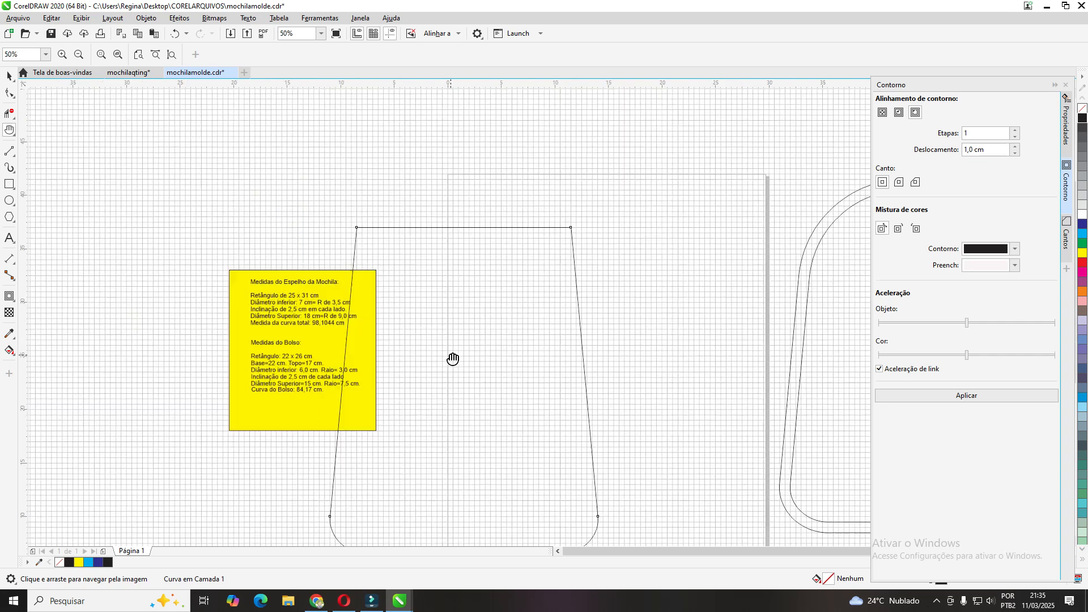
left_click_drag(491, 347, 495, 264)
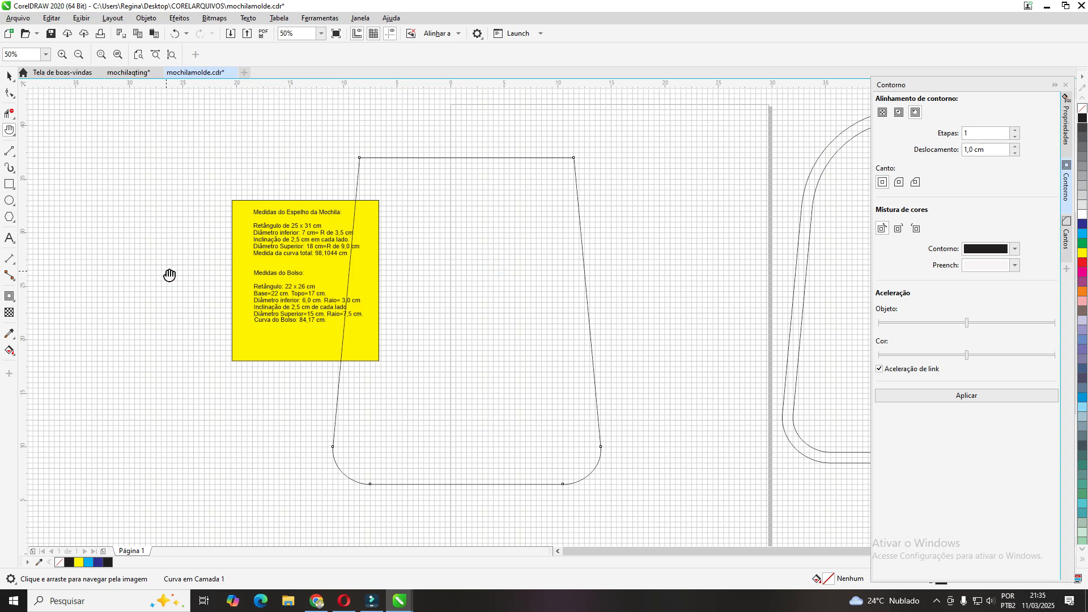
left_click_drag(434, 272, 437, 287)
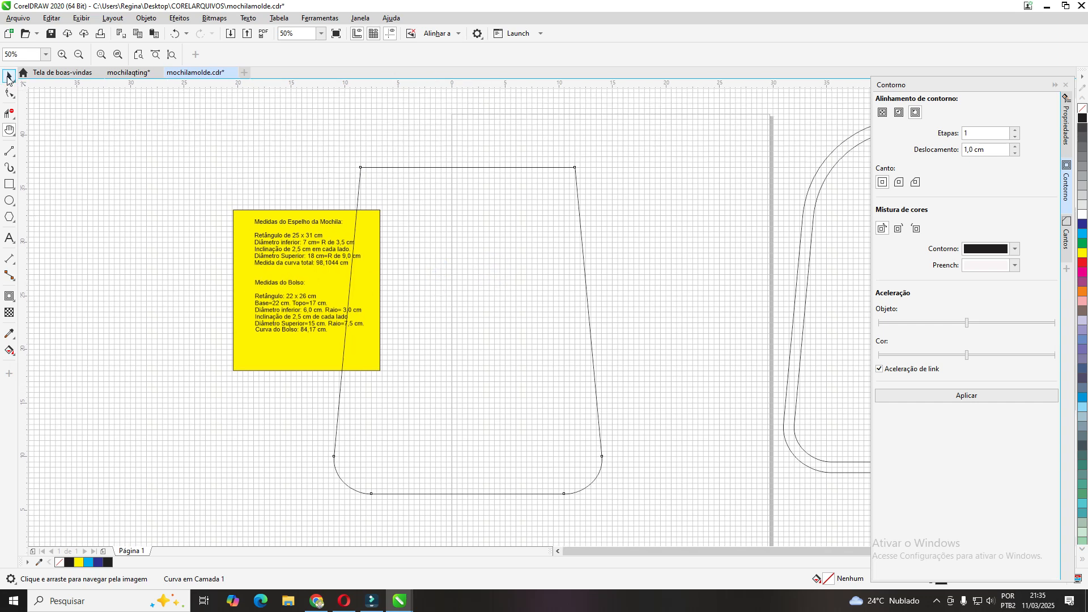
Move the yellow measurements note off the panel outline into the empty area beside it, and close the Contour settings
left_click(9, 76)
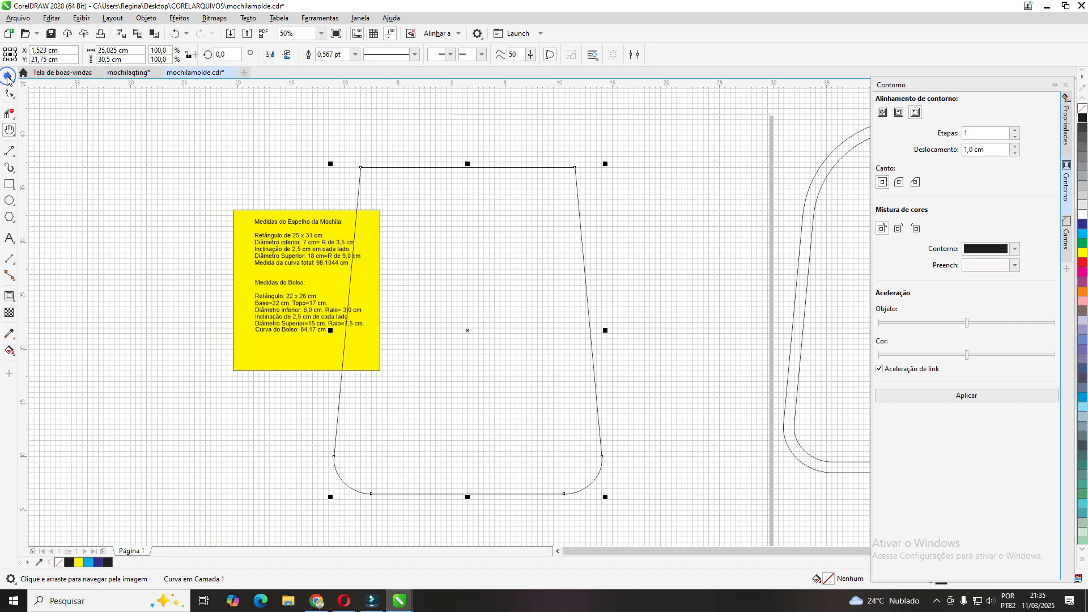
left_click(326, 214)
left_click_drag(326, 213, 171, 215)
left_click(473, 167)
left_click(474, 166)
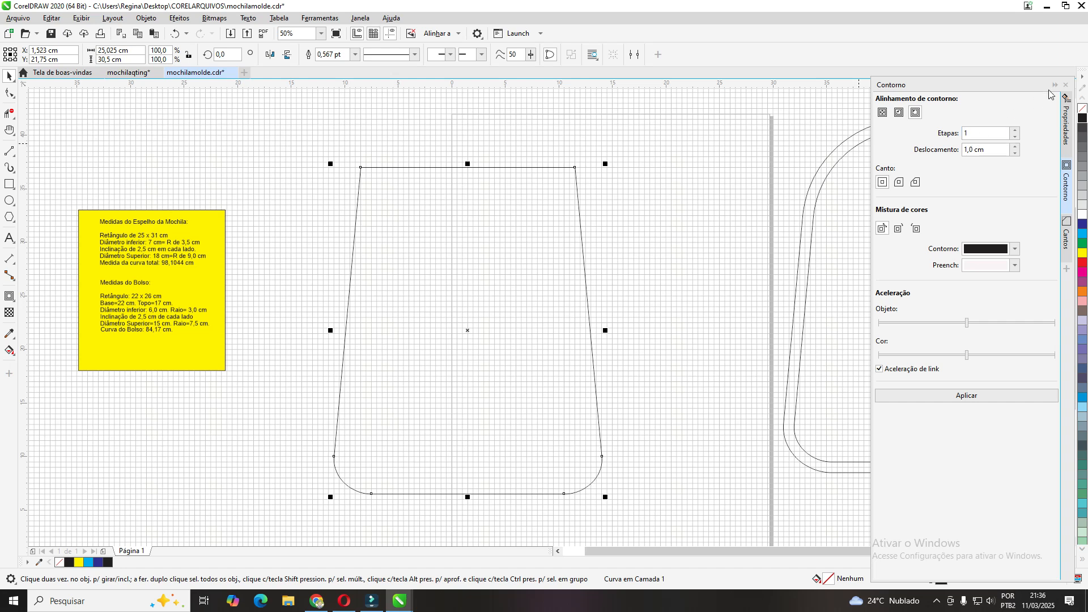
left_click(1067, 86)
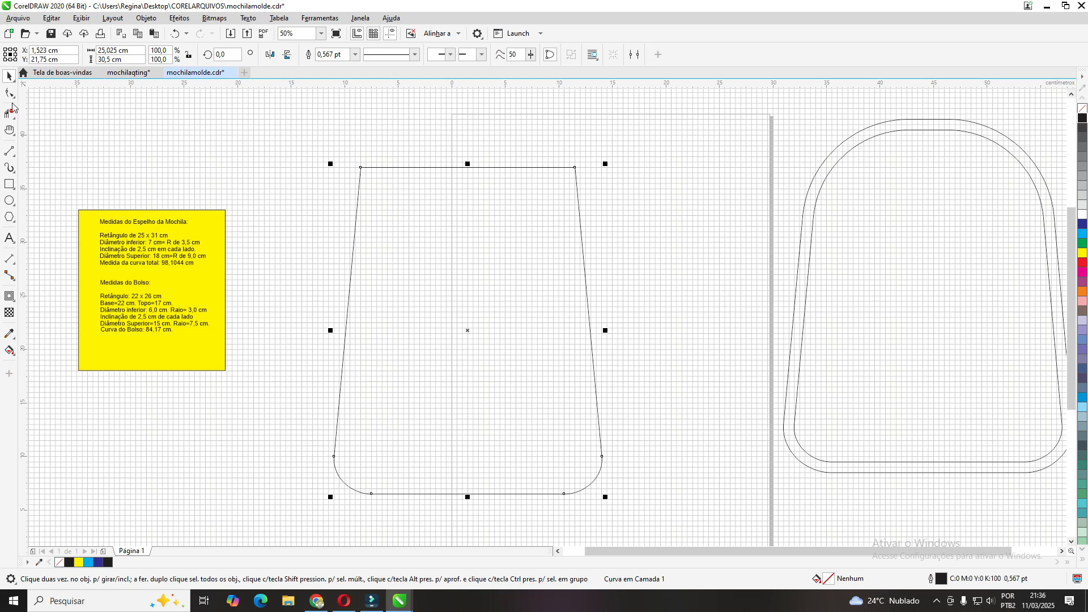
Activate the Shape tool on the panel and open the Corners settings close to the shape
left_click(15, 99)
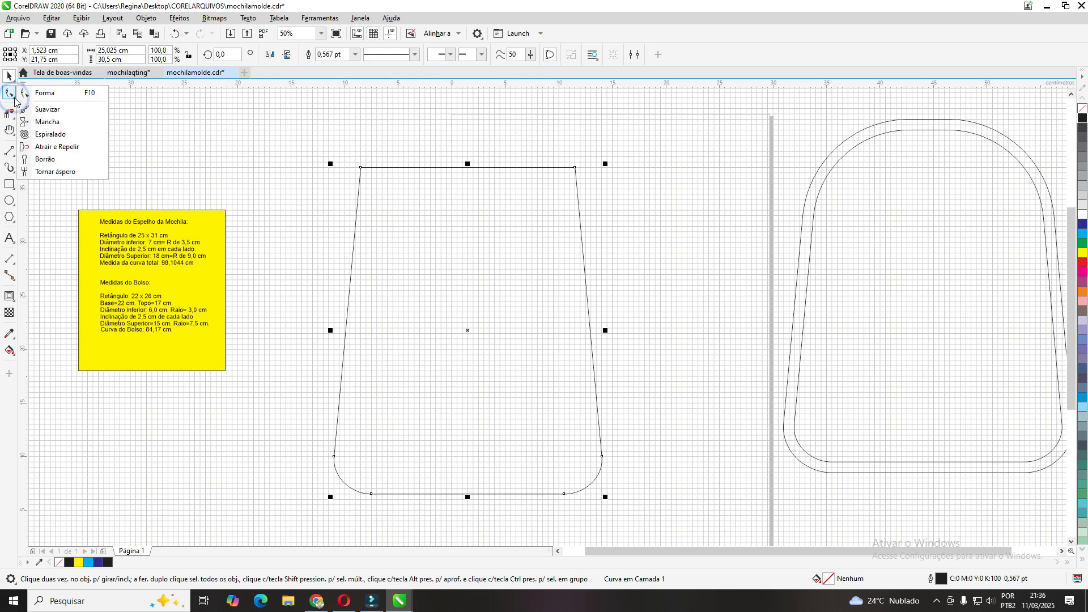
left_click(50, 94)
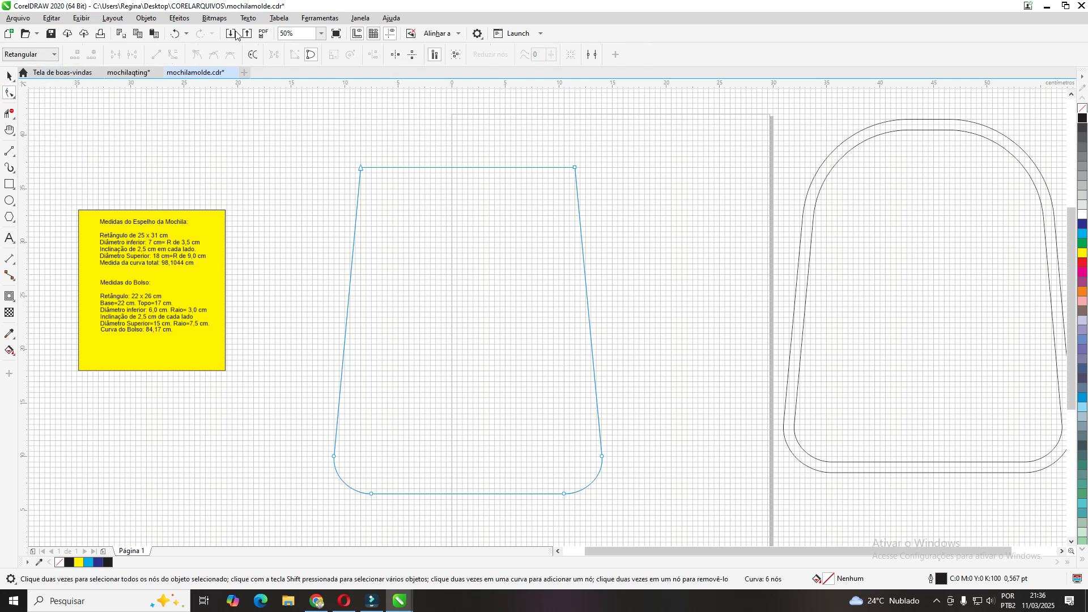
left_click(362, 22)
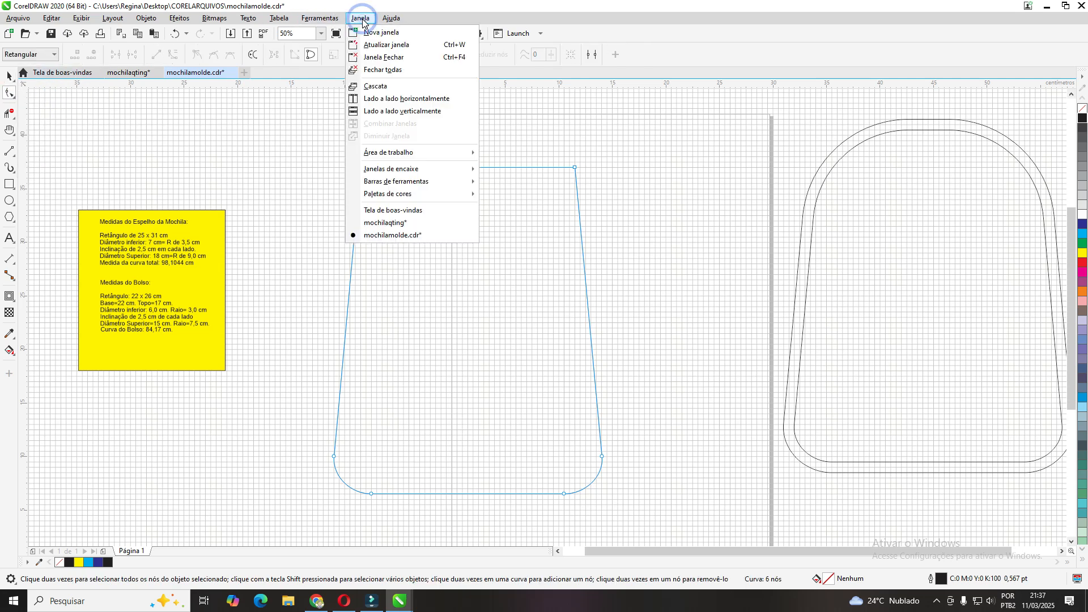
mouse_move(406, 172)
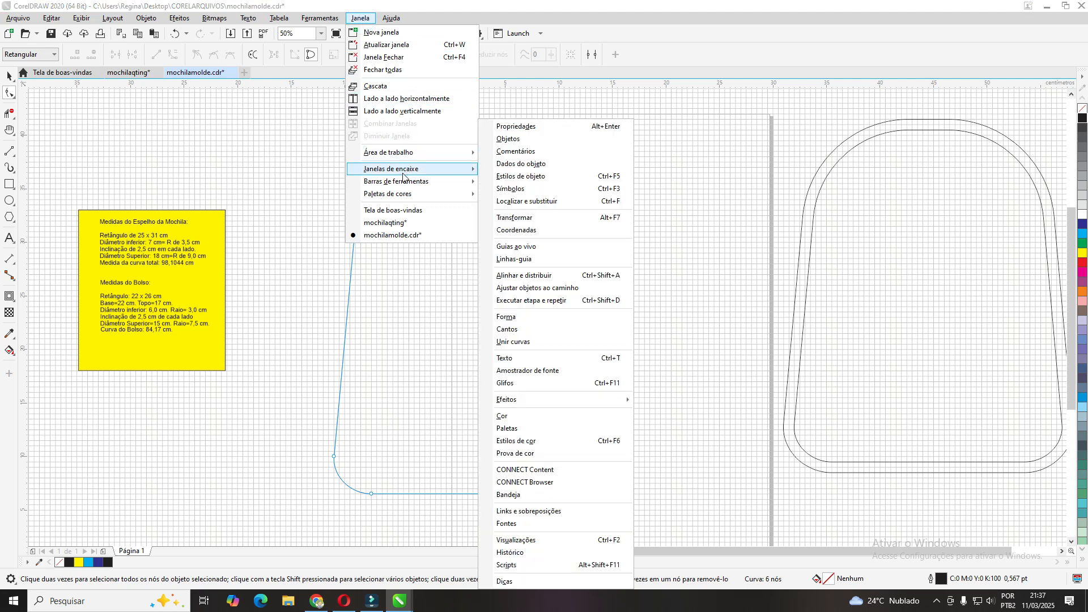
left_click(513, 334)
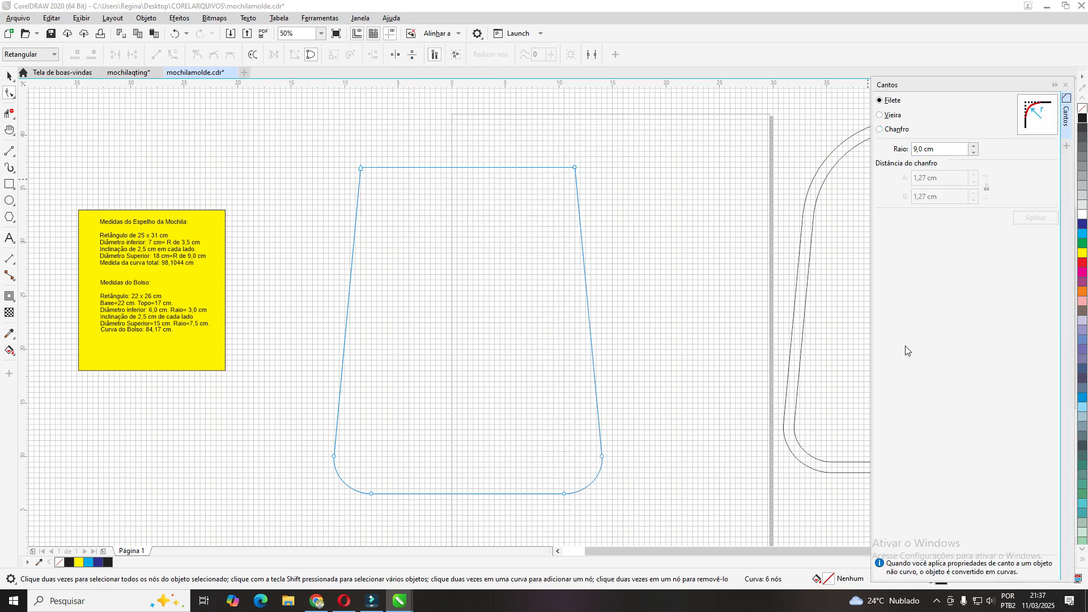
left_click_drag(997, 90, 768, 91)
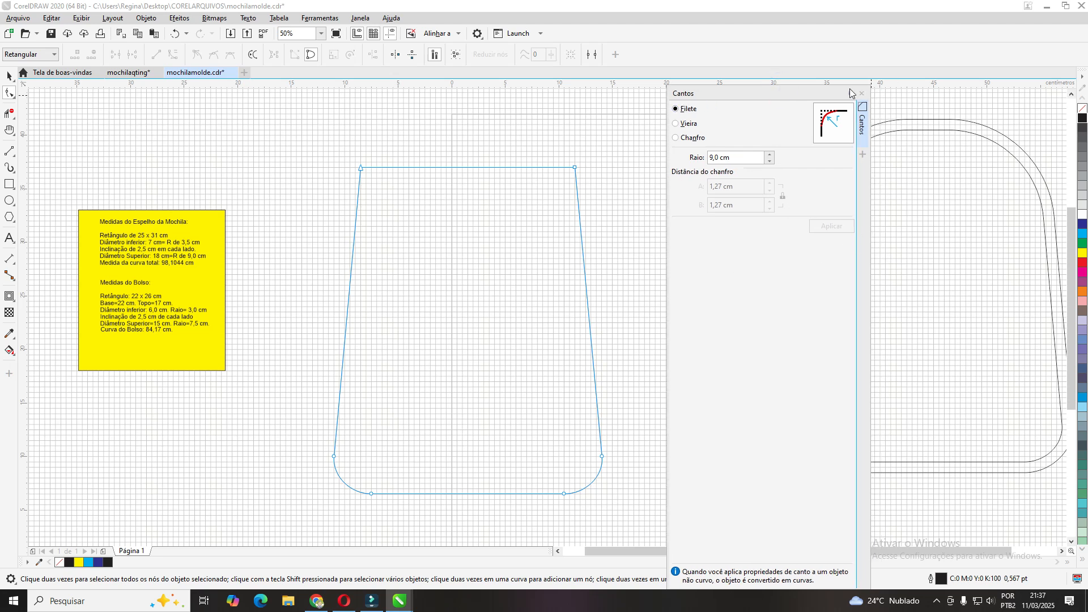
Round the panel's top-left corner with a 9 cm radius fillet
left_click(677, 124)
left_click(677, 139)
left_click(676, 111)
left_click(361, 168)
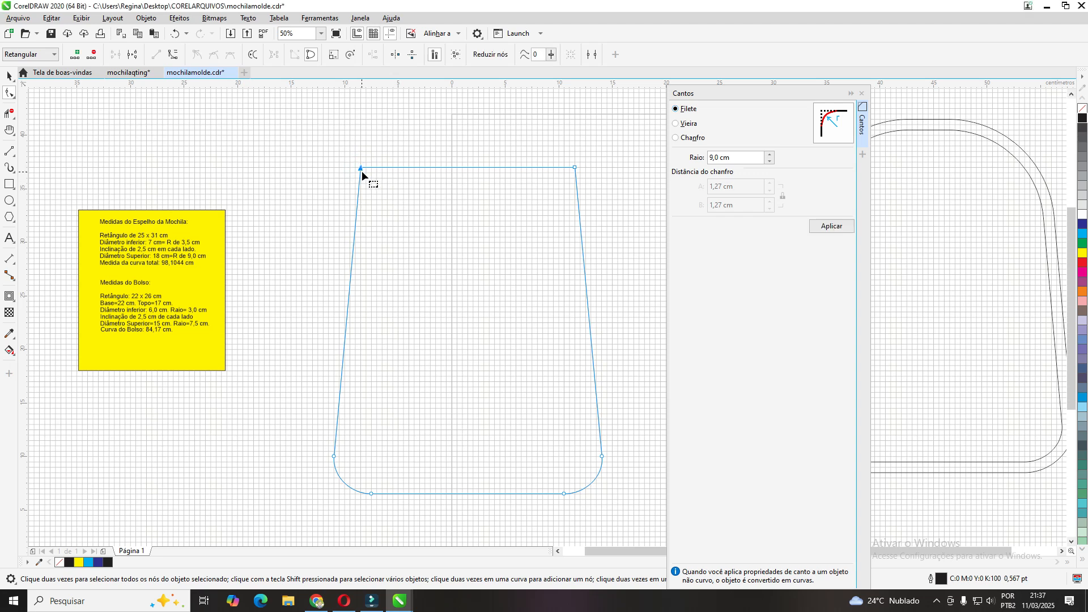
left_click(832, 225)
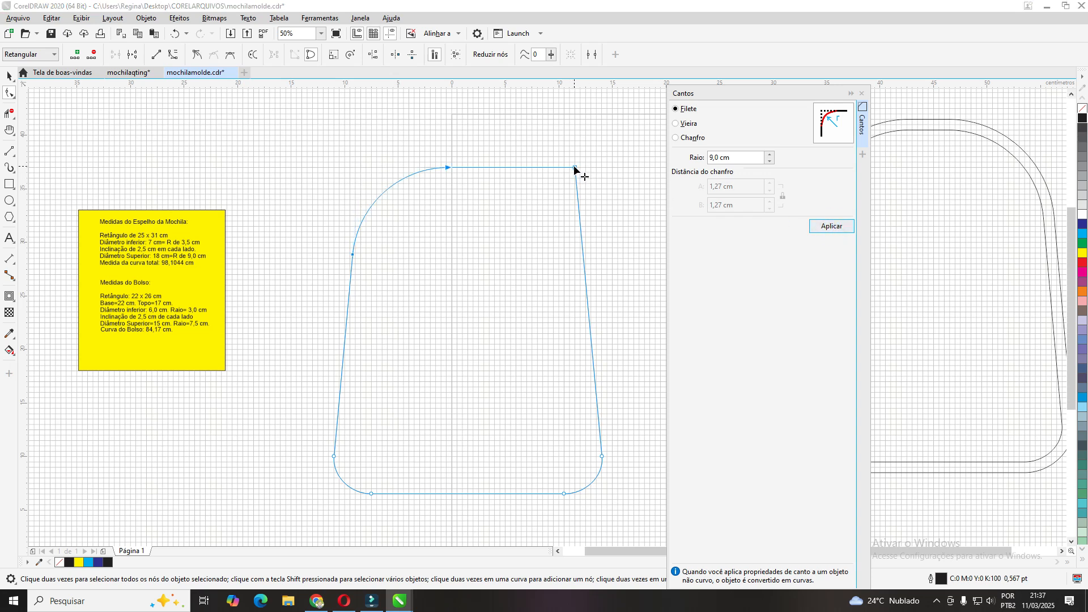
Round the panel's top-right corner with the same 9 cm fillet and return to the Pick tool
left_click(576, 168)
left_click(828, 226)
left_click(9, 78)
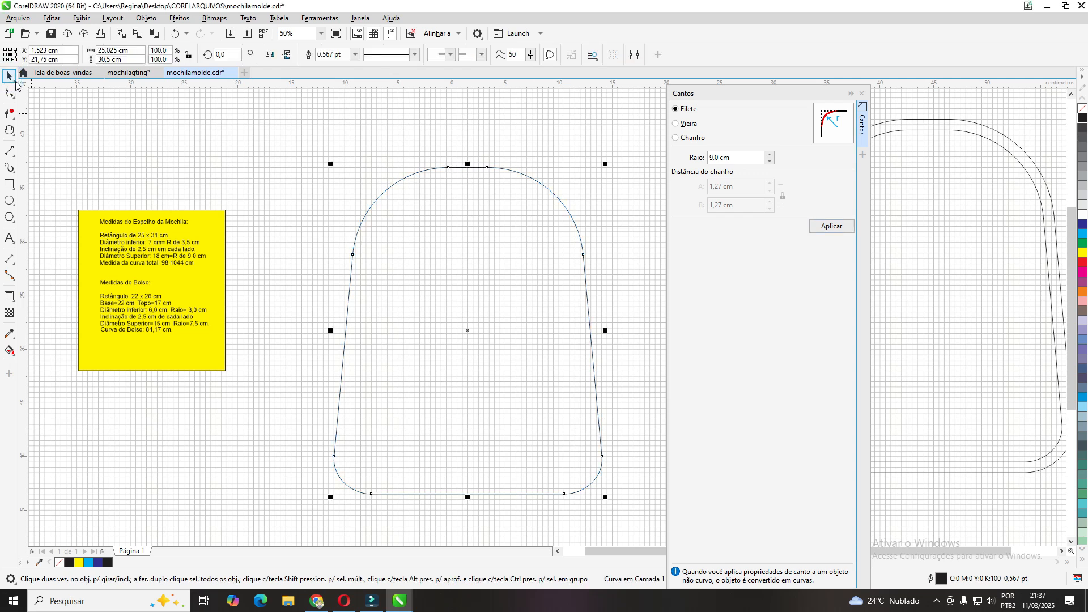
left_click(11, 78)
left_click(50, 78)
Clear the Corners settings away from the drawing and centre the panel shape on the page
left_click_drag(469, 331, 474, 309)
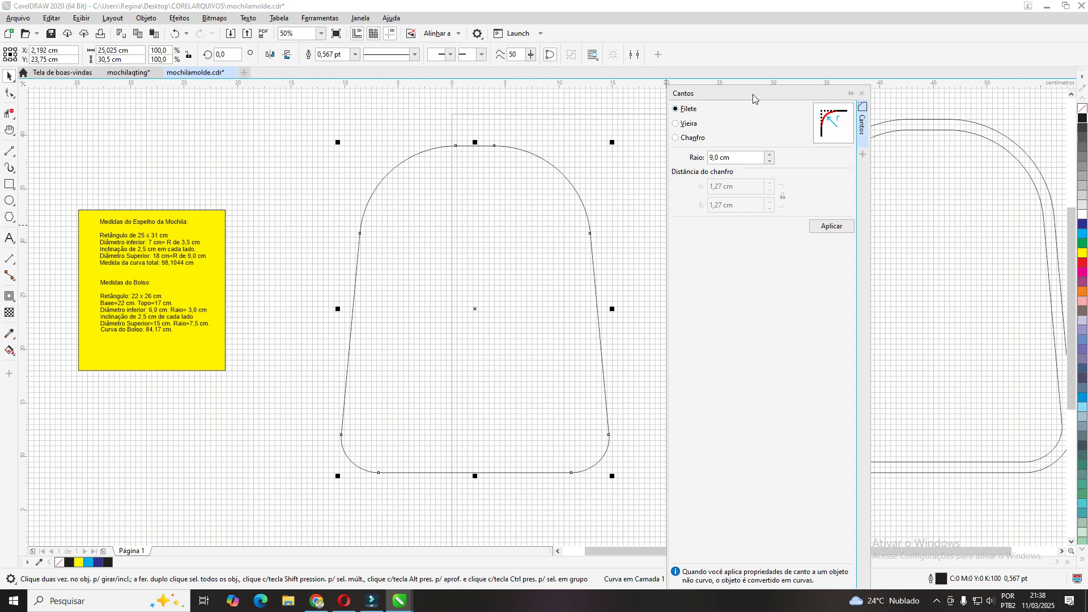
left_click_drag(753, 94, 991, 94)
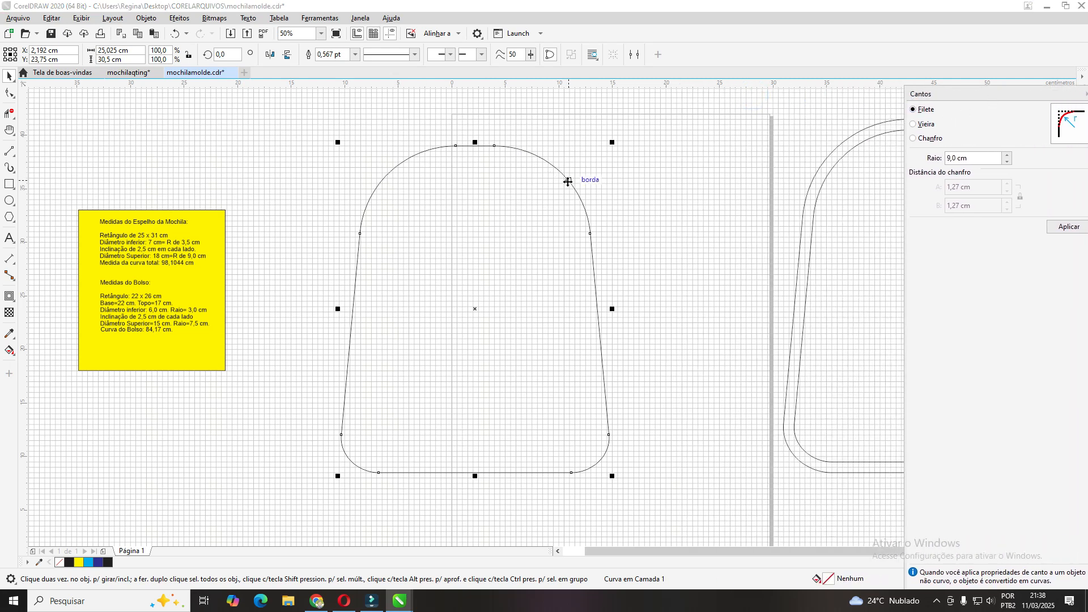
key("p")
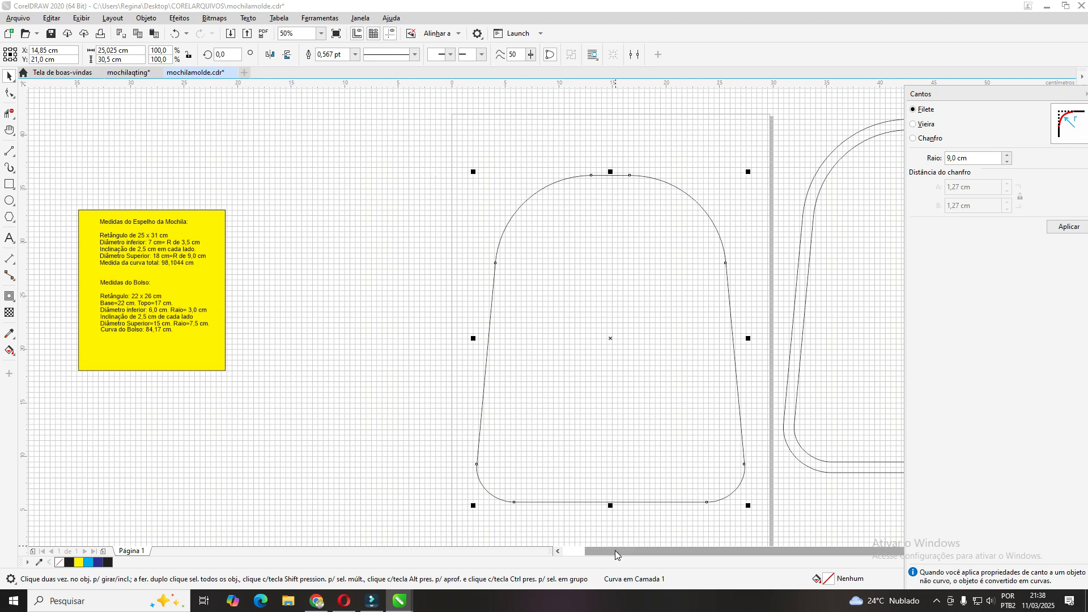
left_click_drag(617, 554, 679, 555)
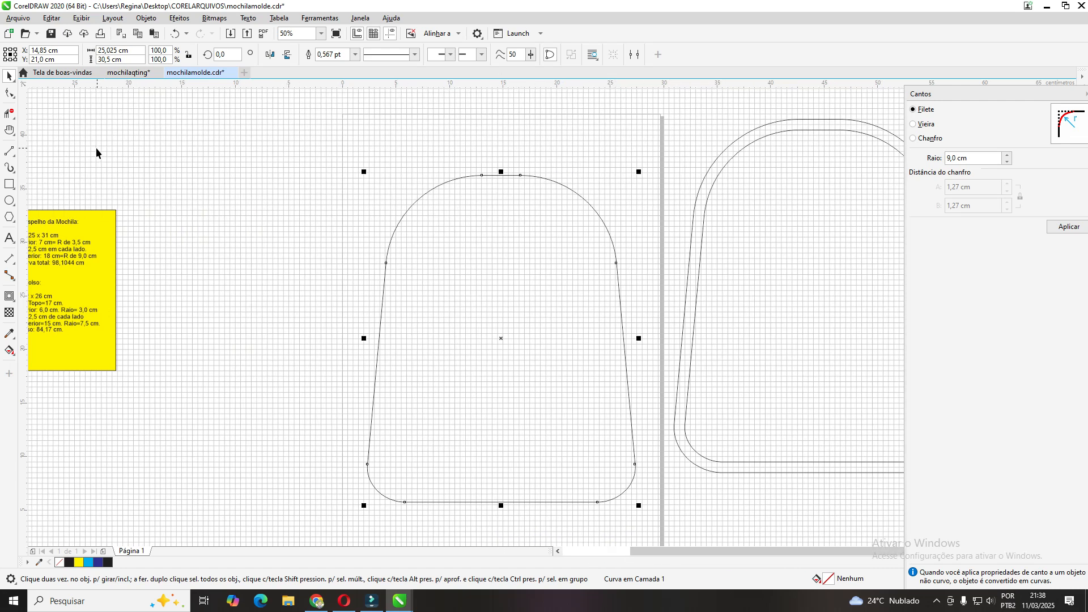
Move the yellow measurements note nearer the page, centred at about X -14.7 cm, Y 31.5 cm
left_click(479, 142)
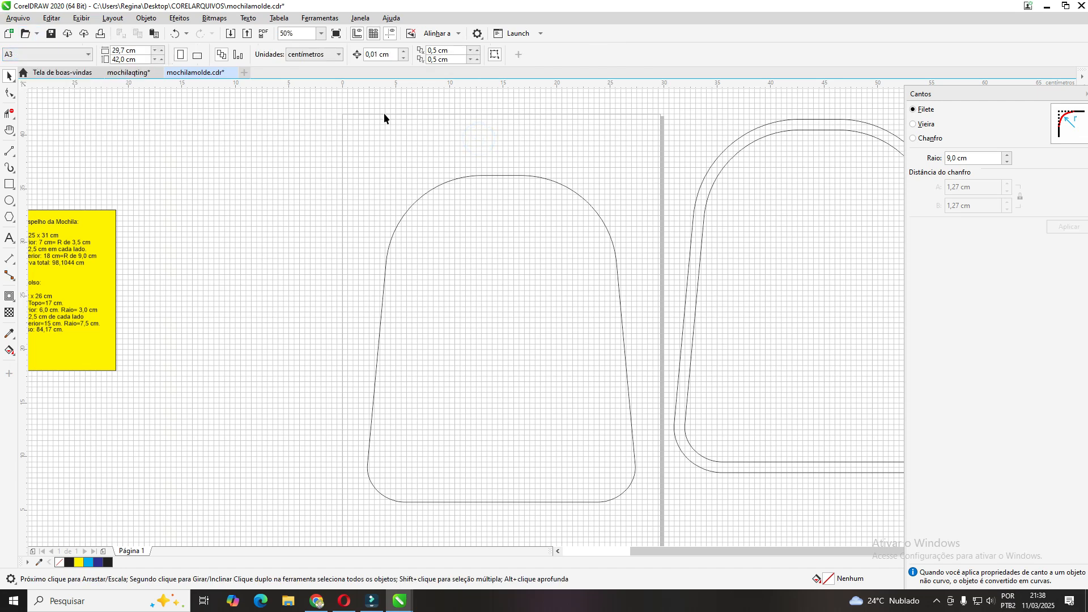
left_click(518, 175)
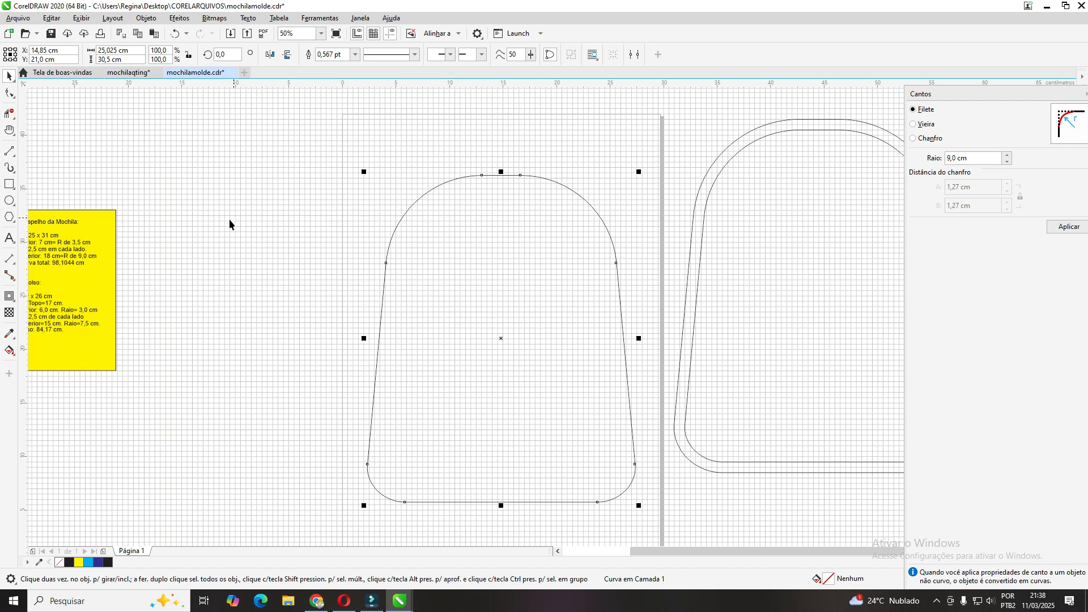
left_click_drag(99, 216, 241, 152)
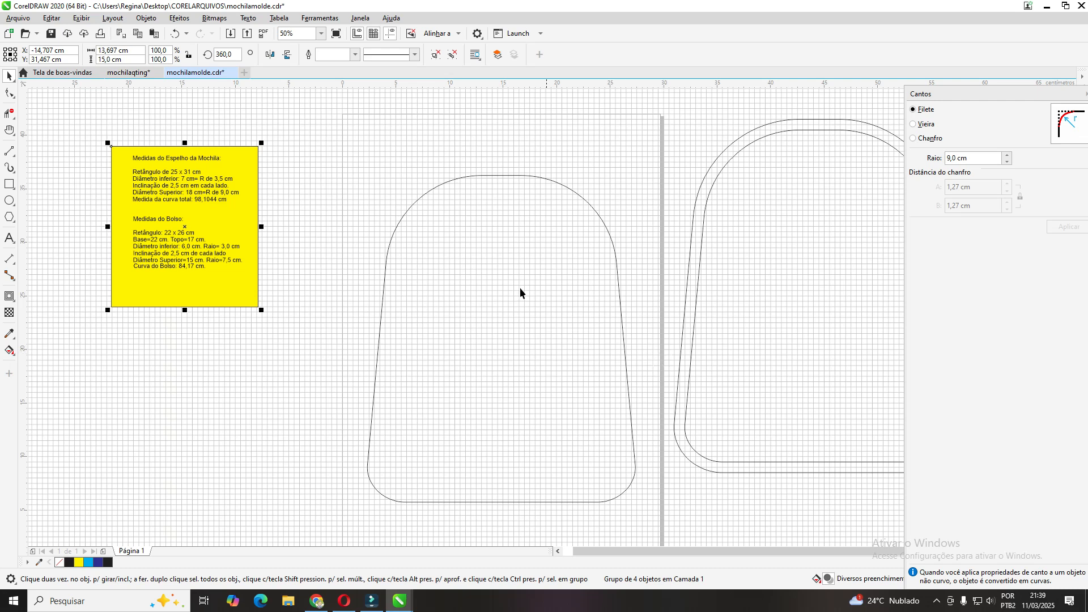
Open the panel's curve properties to check its total curve length against the note
left_click(490, 175)
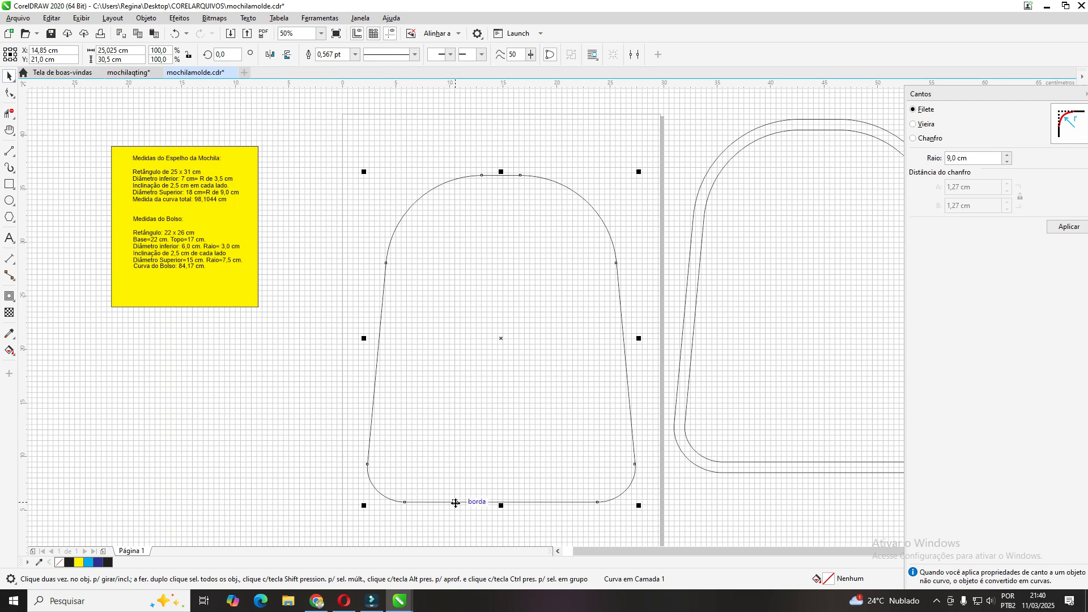
right_click(425, 196)
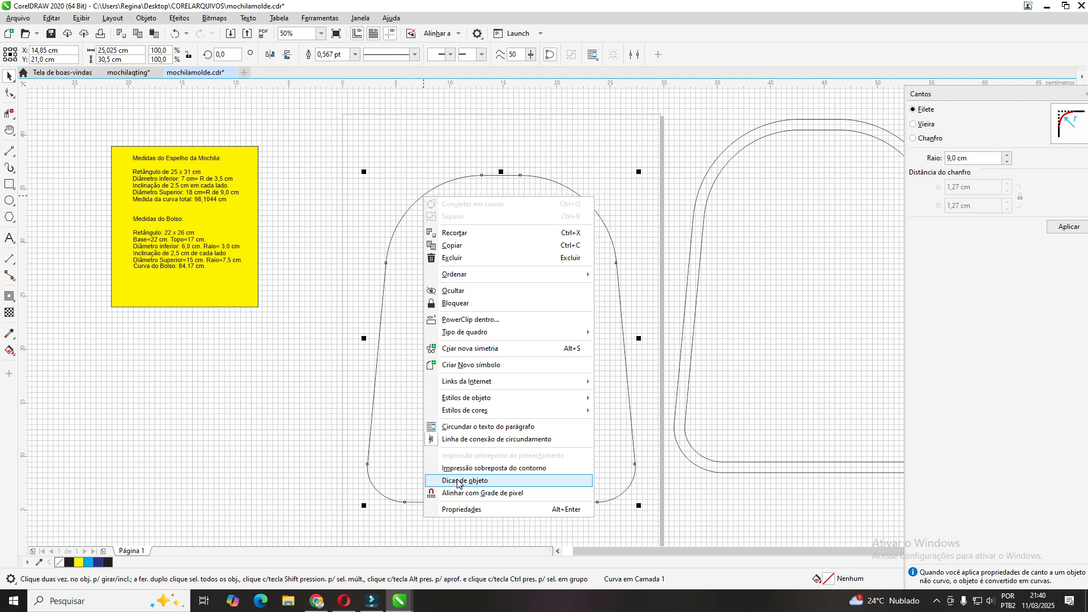
left_click(468, 511)
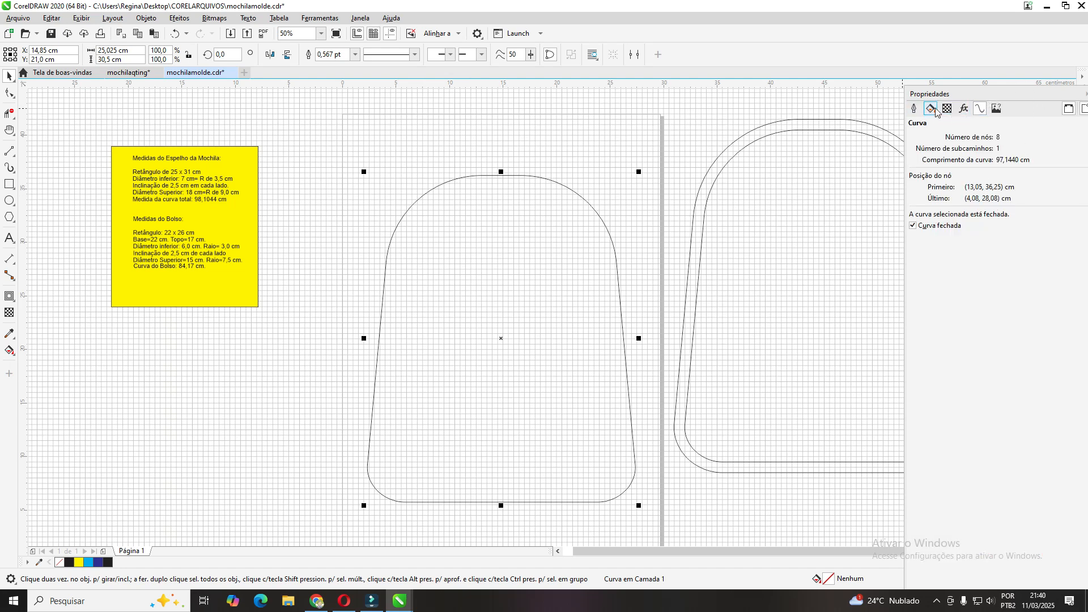
left_click(982, 107)
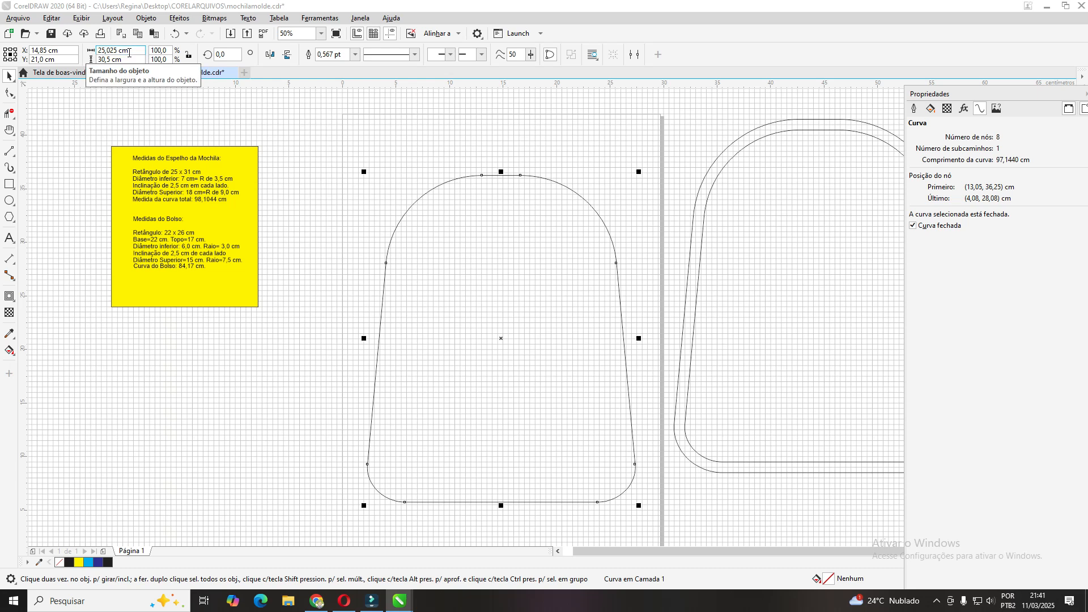
Set the panel's size to 25.0 cm wide by 31.0 cm high
left_click_drag(129, 52, 106, 51)
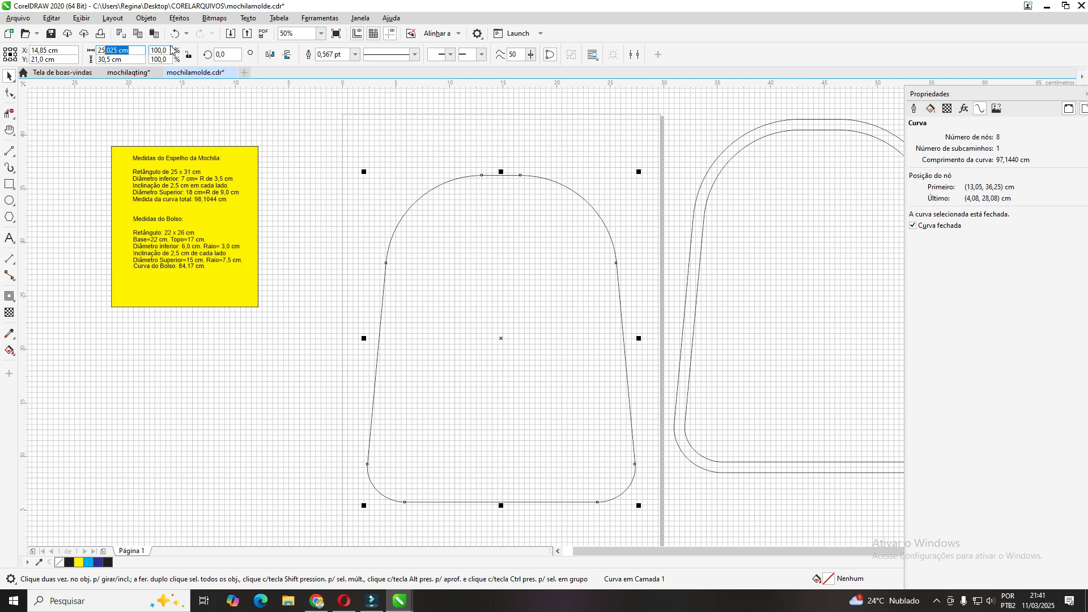
key("BackSpace")
type(",0")
left_click_drag(123, 59, 105, 59)
key("BackSpace")
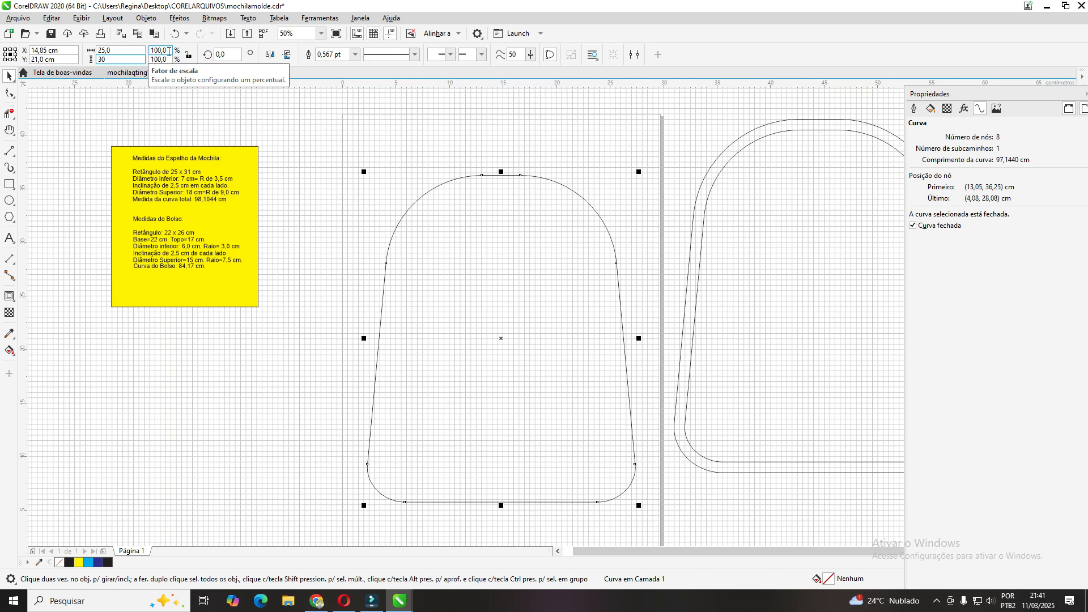
key("BackSpace")
type("31")
key("BackSpace")
key("BackSpace")
key("BackSpace")
type("31,0")
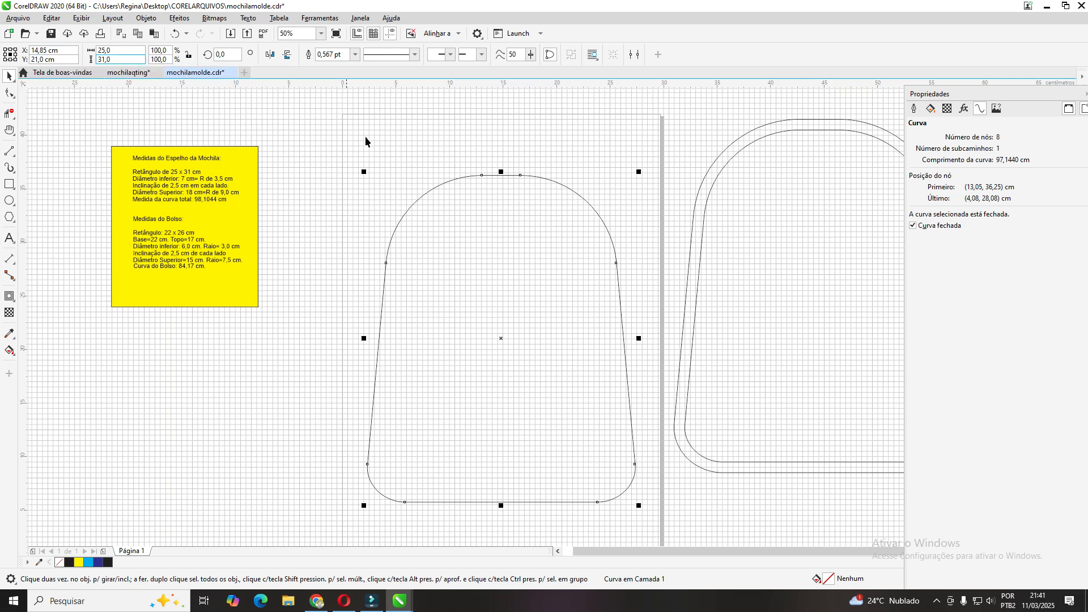
left_click(427, 142)
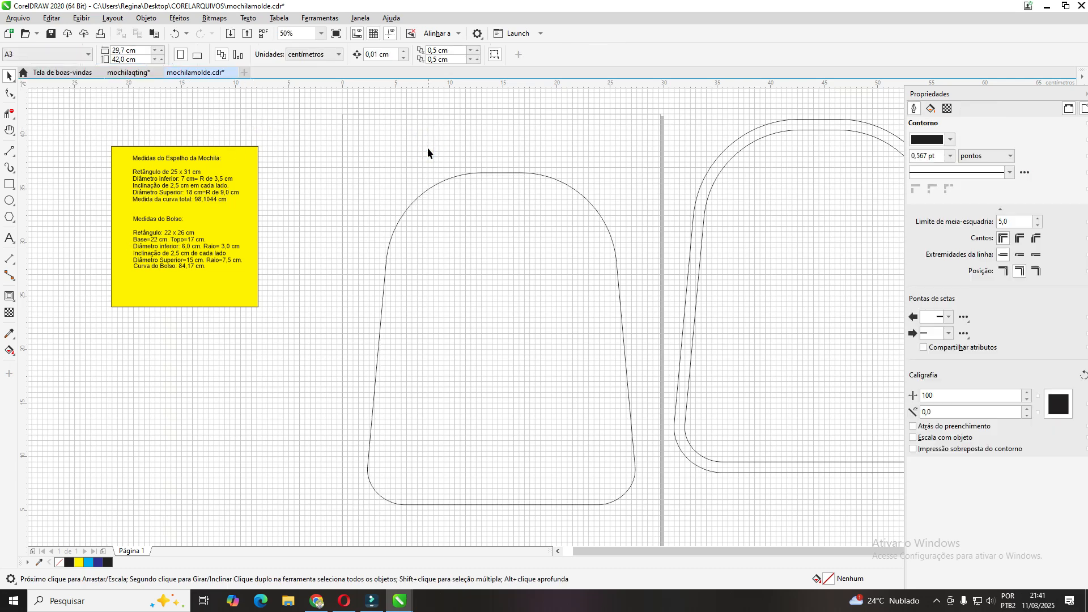
Check the resized panel's total curve length in its curve properties
left_click(447, 178)
left_click(458, 175)
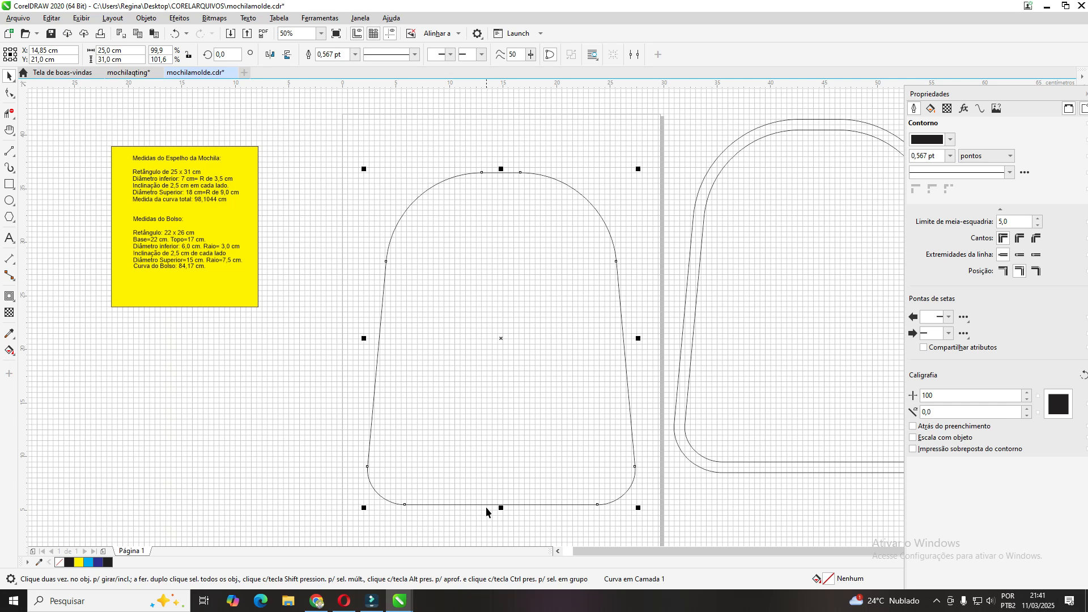
right_click(441, 184)
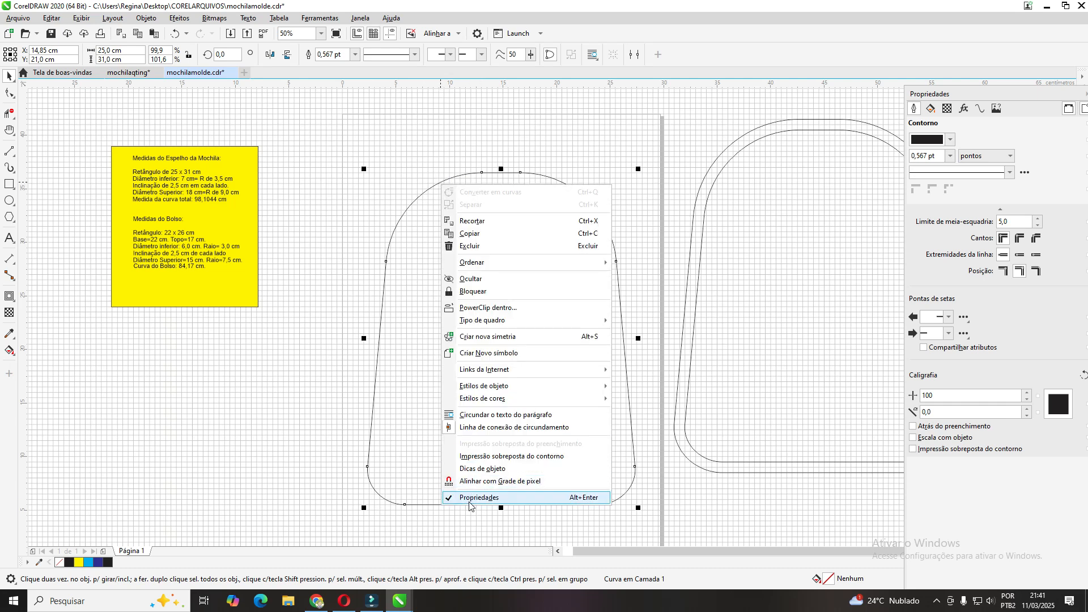
left_click(978, 110)
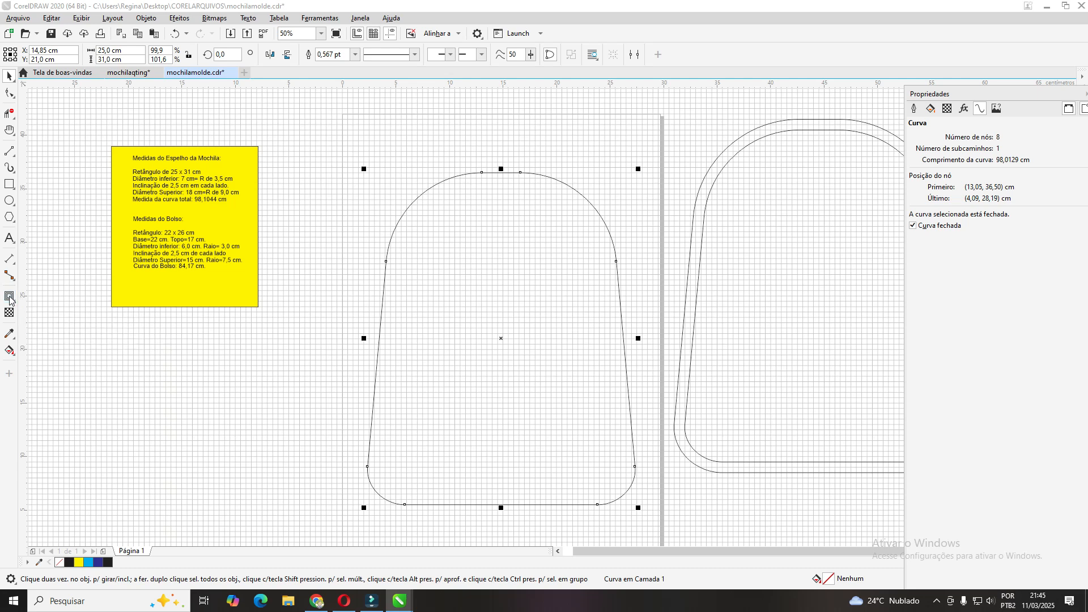
Apply a one-step outside contour to the 25 x 31 cm panel with a 1.0 cm offset
left_click(179, 17)
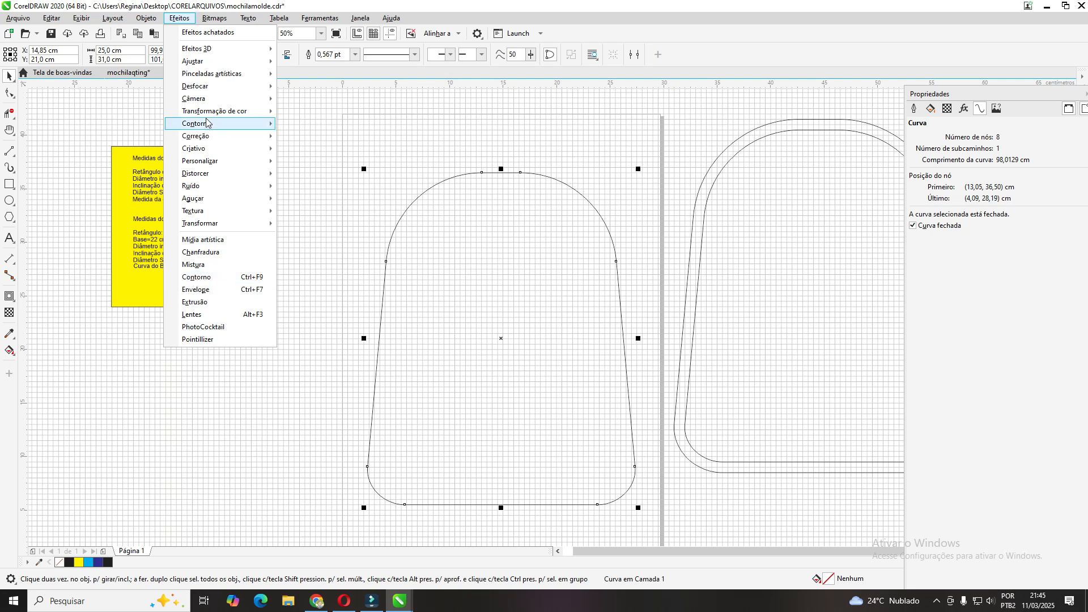
mouse_move(209, 124)
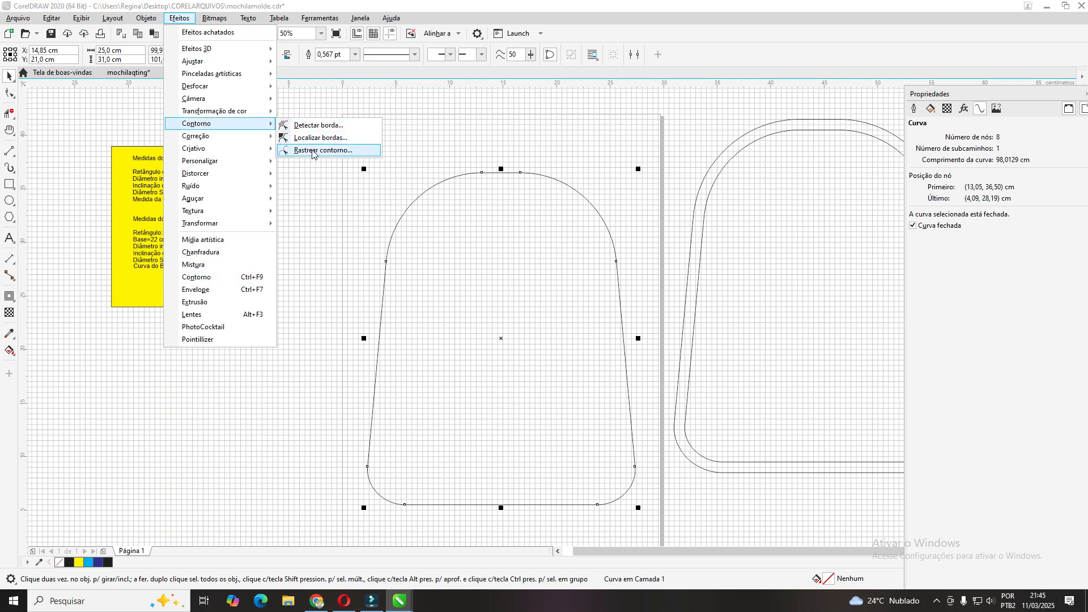
left_click(202, 279)
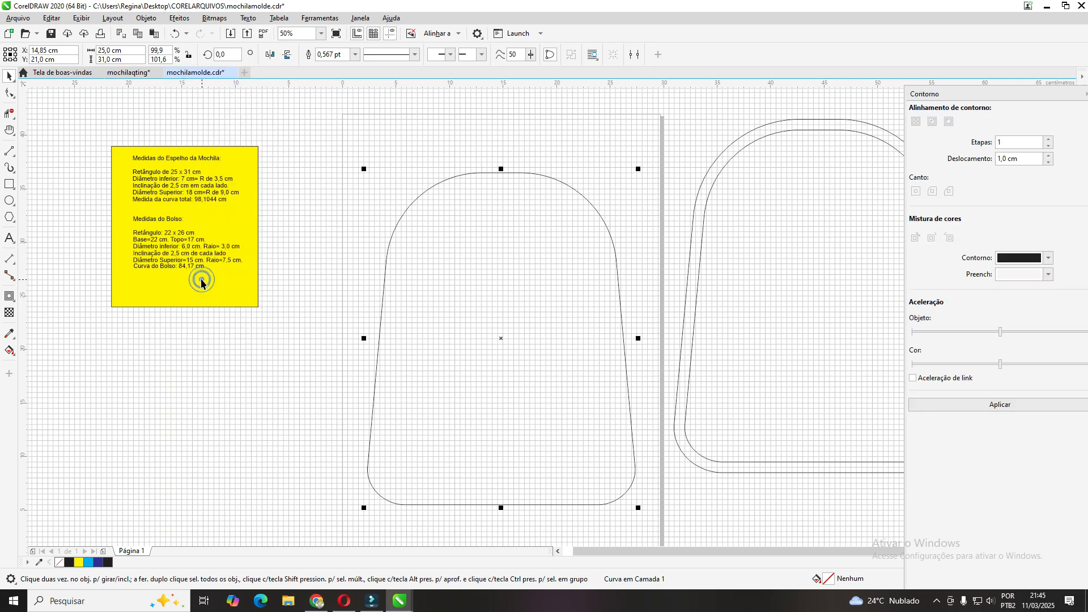
left_click_drag(1019, 99, 521, 117)
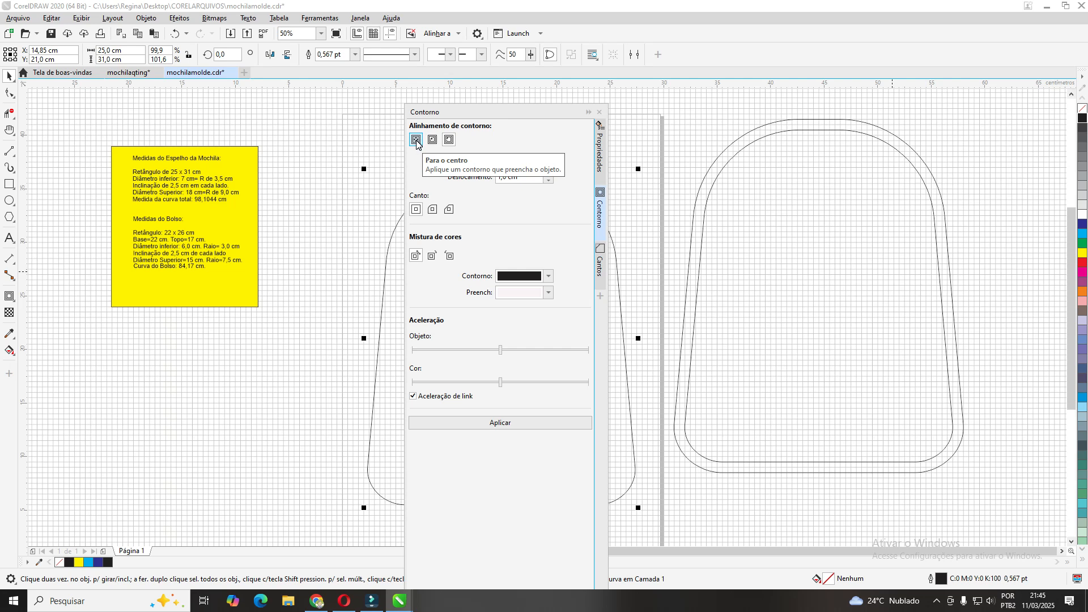
left_click(432, 141)
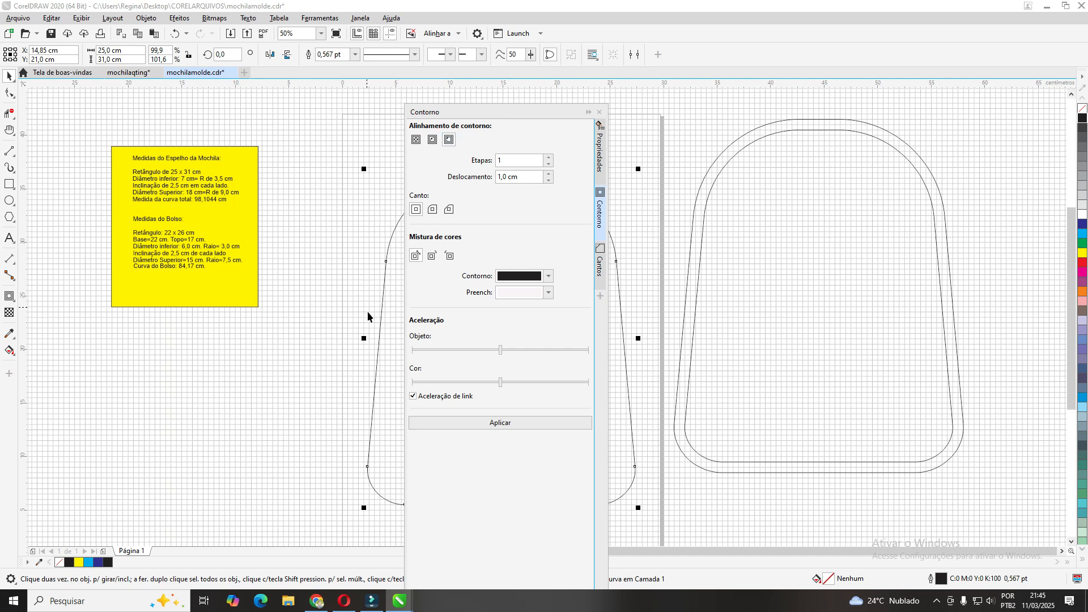
left_click(450, 142)
left_click(449, 140)
left_click(513, 423)
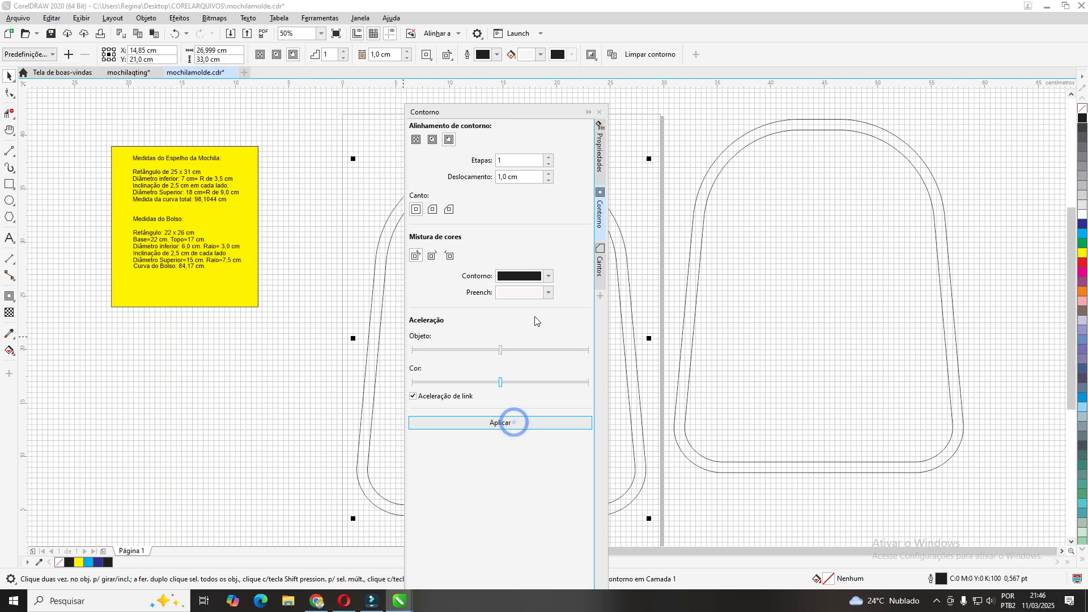
double_click(500, 114)
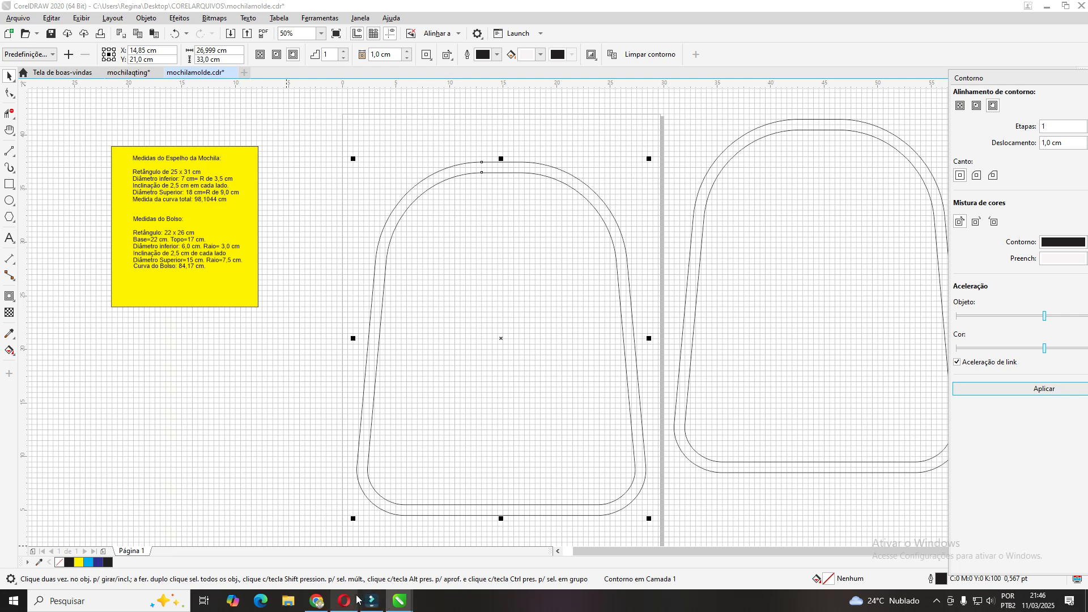
Switch to Chrome, showing the YouTube backpack pattern video
left_click(315, 601)
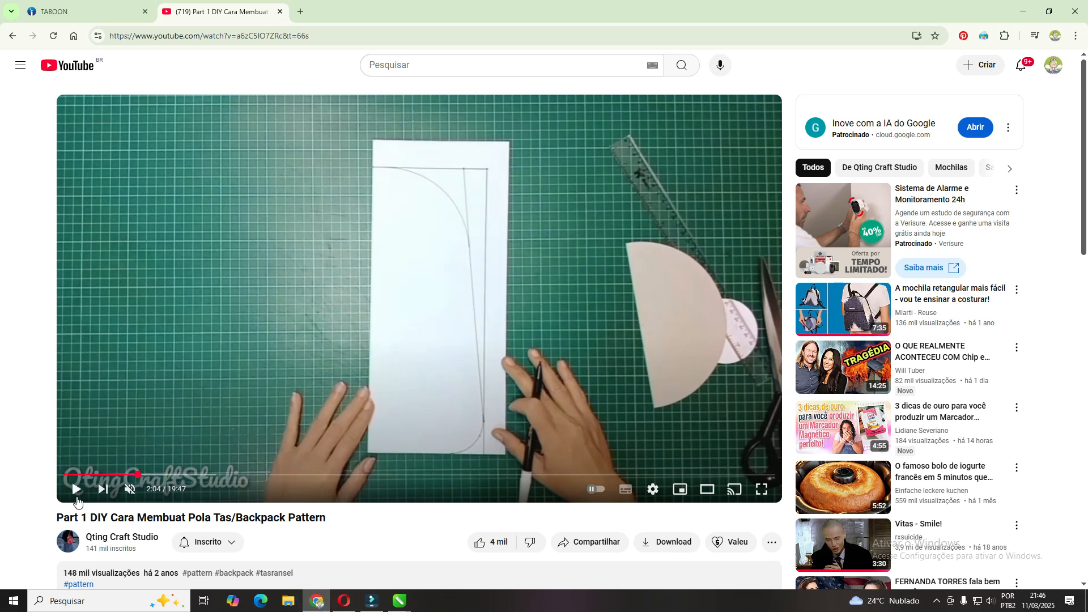
right_click(349, 601)
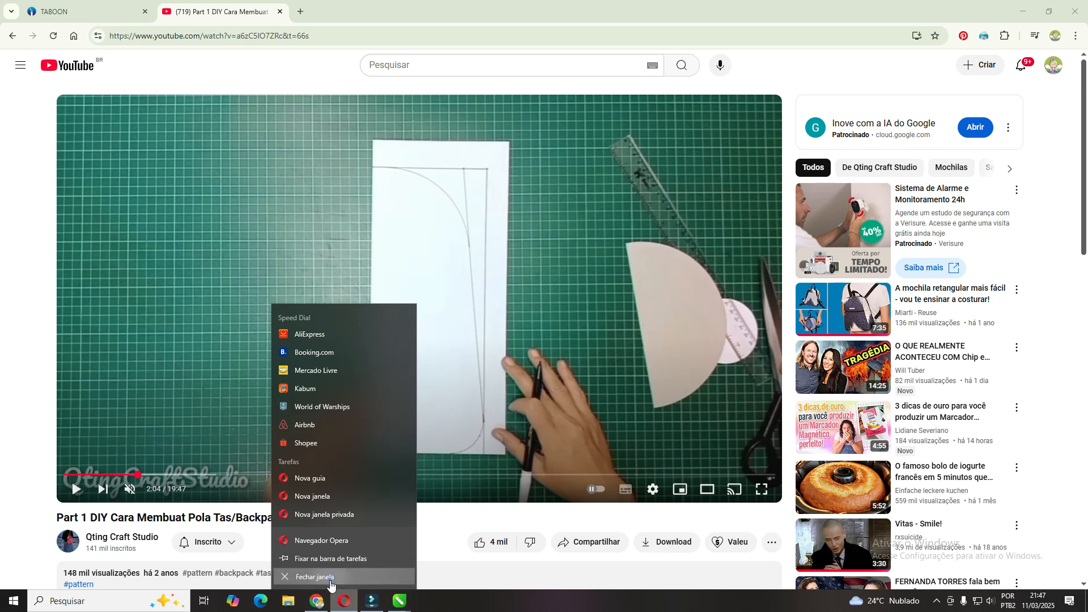
left_click(317, 576)
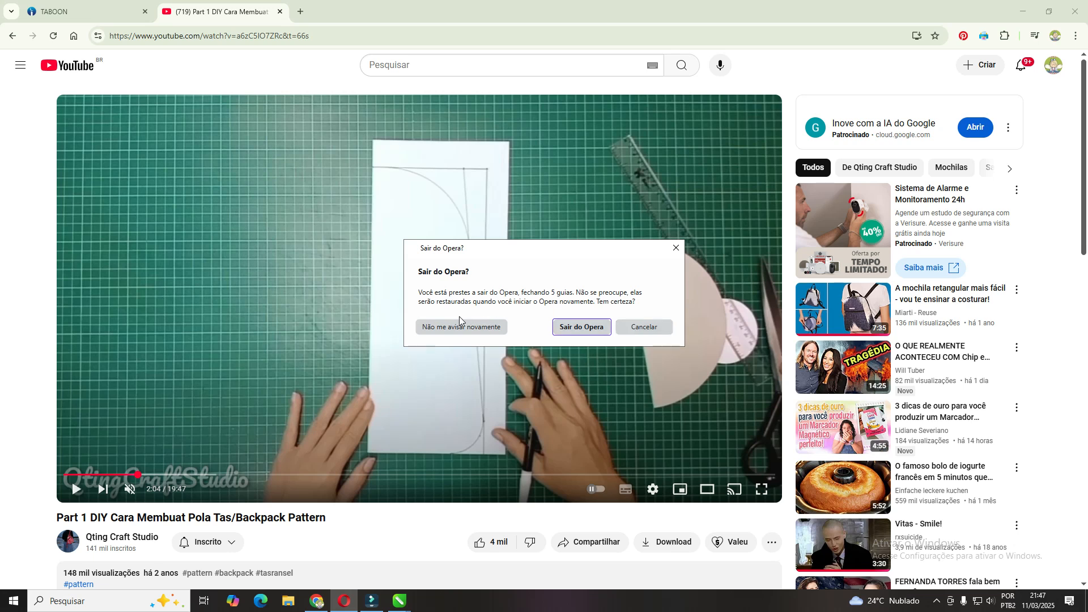
left_click(642, 326)
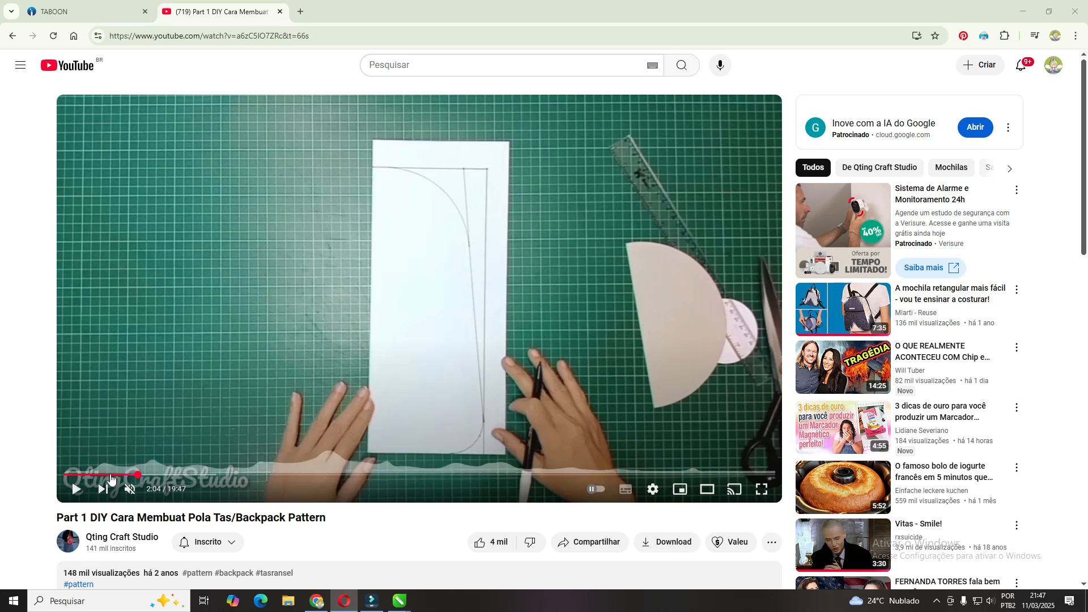
Play the backpack pattern video until 2:38, pause it, and return to mochilamolde.cdr in CorelDRAW
left_click(77, 490)
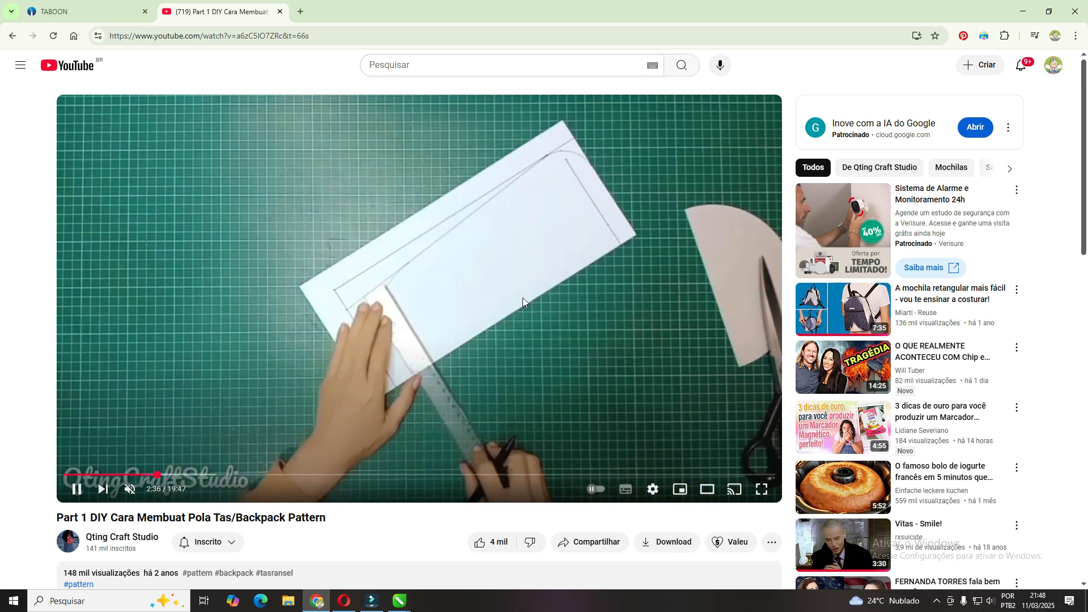
left_click(78, 489)
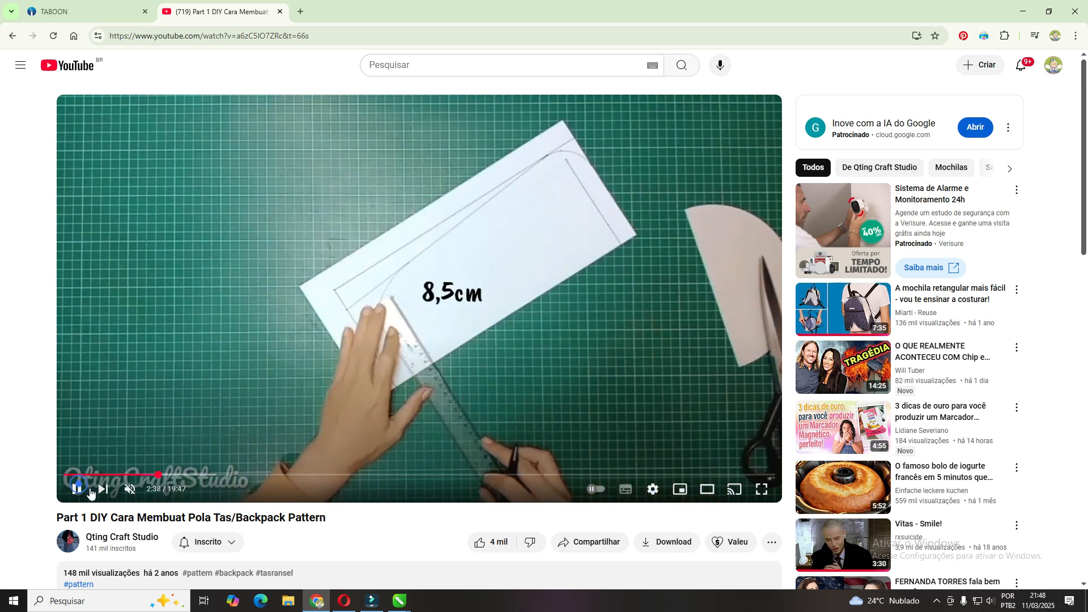
mouse_move(404, 606)
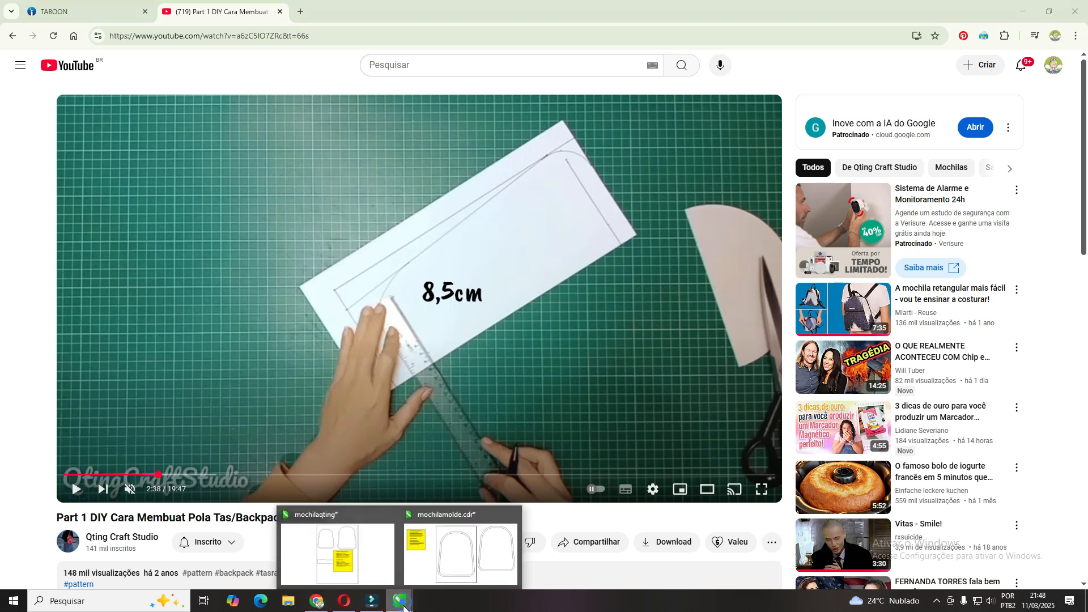
left_click(436, 579)
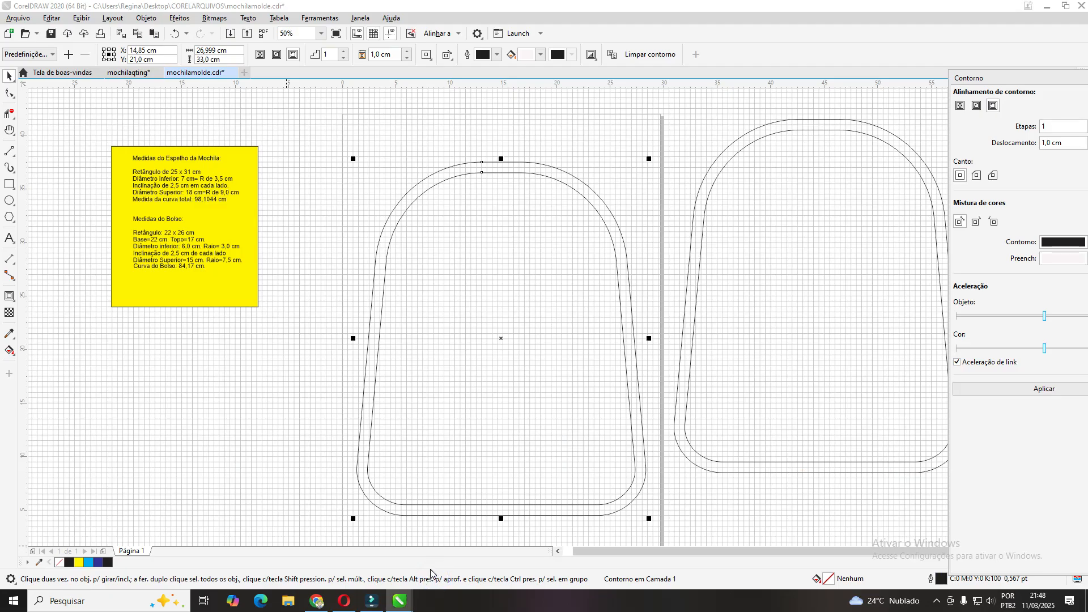